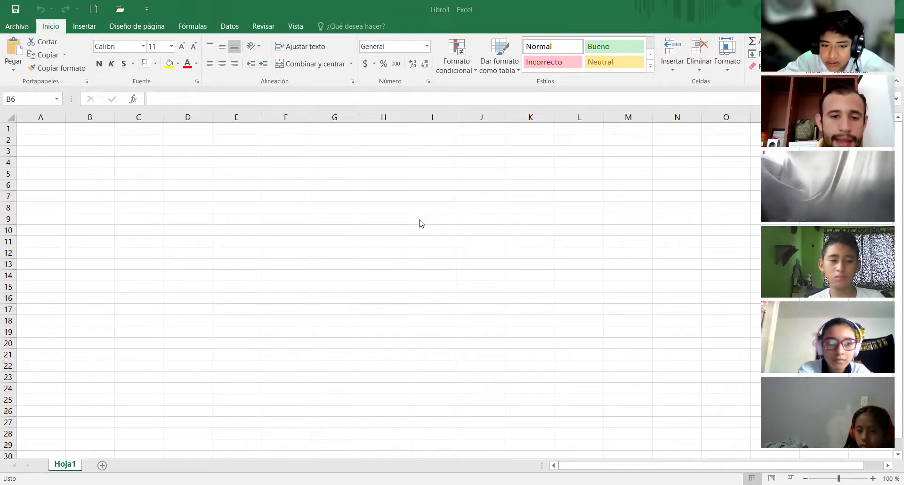
# - Select cells B6, A3 and D6, column A and row 3, typing and erasing practice text in D6
pyautogui.click(90, 184)
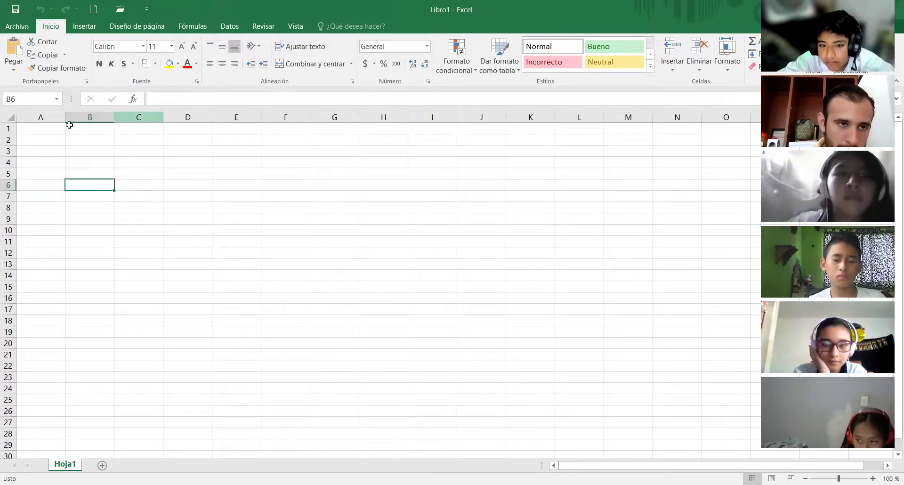
pyautogui.click(33, 118)
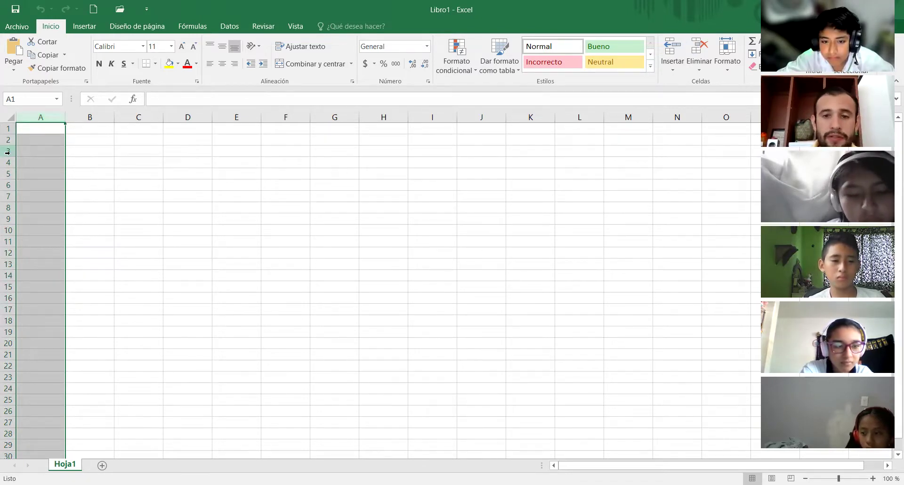
pyautogui.click(7, 152)
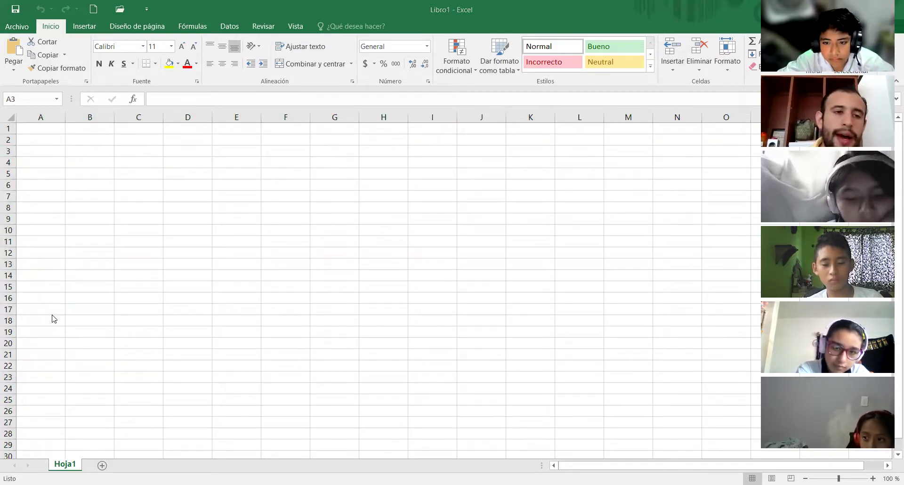
pyautogui.click(29, 151)
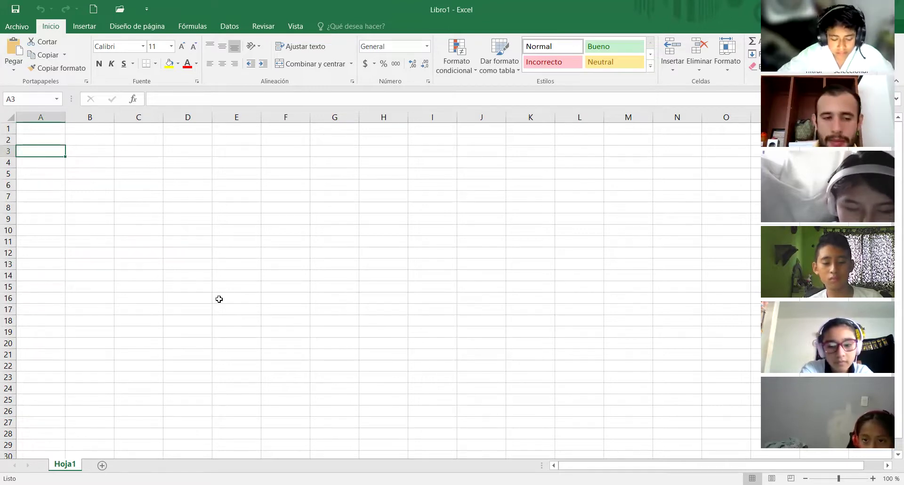
pyautogui.click(176, 184)
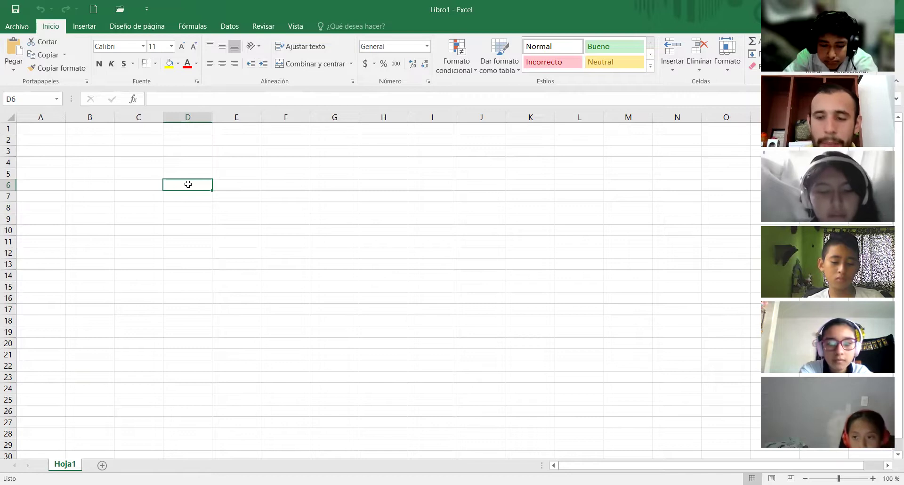
pyautogui.write('jsjsjsjsjsjsjsjs')
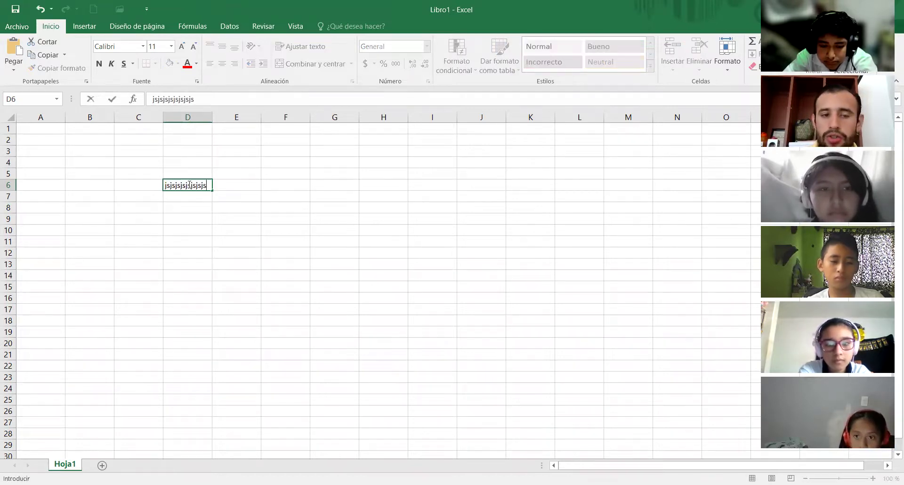
pyautogui.press('BackSpace')
pyautogui.press('BackSpace')
pyautogui.press('BackSpace')
pyautogui.press('BackSpace')
pyautogui.press('BackSpace')
pyautogui.press('BackSpace')
pyautogui.press('BackSpace')
pyautogui.press('BackSpace')
pyautogui.press('BackSpace')
pyautogui.press('BackSpace')
pyautogui.press('BackSpace')
pyautogui.press('BackSpace')
pyautogui.press('BackSpace')
pyautogui.press('BackSpace')
pyautogui.press('BackSpace')
pyautogui.press('BackSpace')
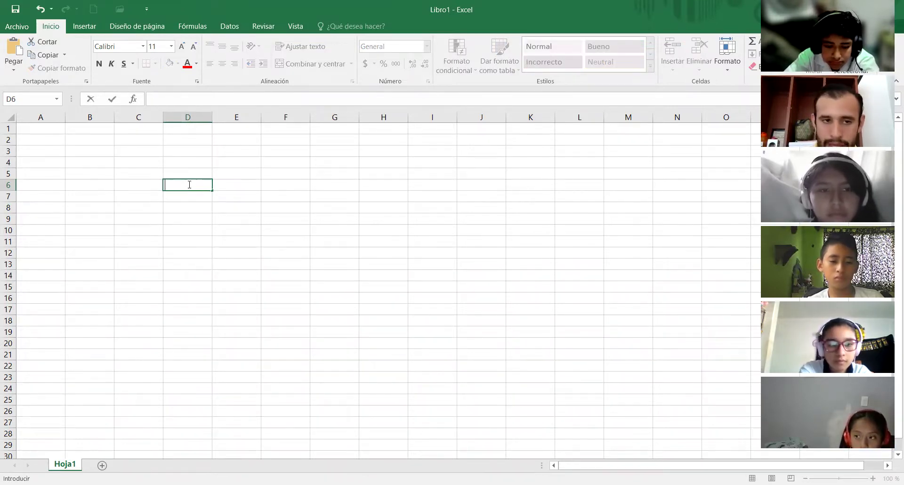
pyautogui.click(254, 188)
pyautogui.click(179, 180)
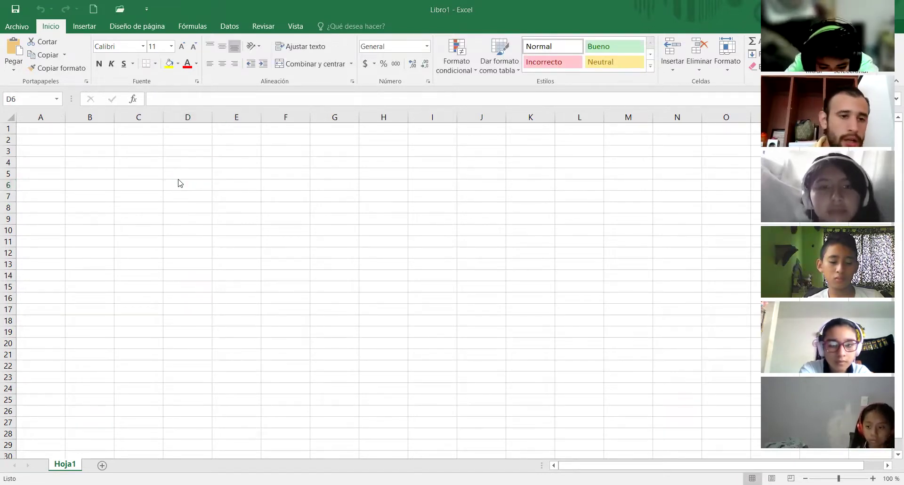
pyautogui.click(179, 179)
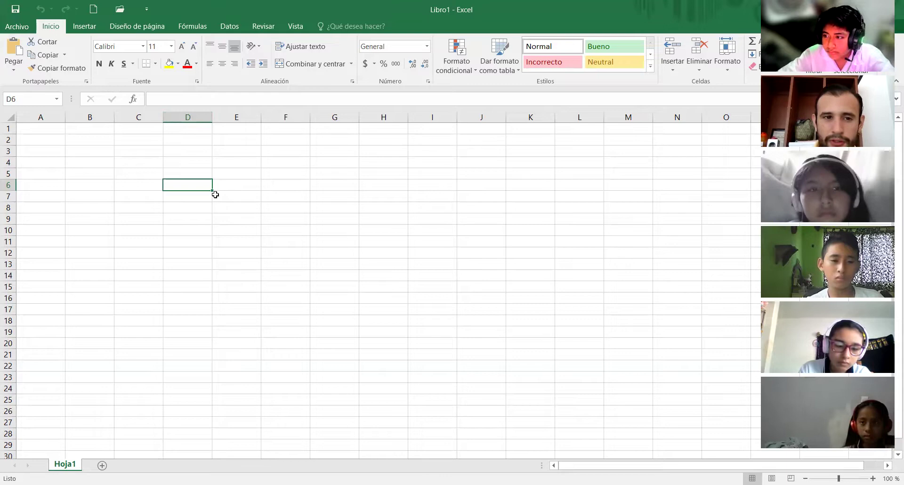
pyautogui.click(191, 190)
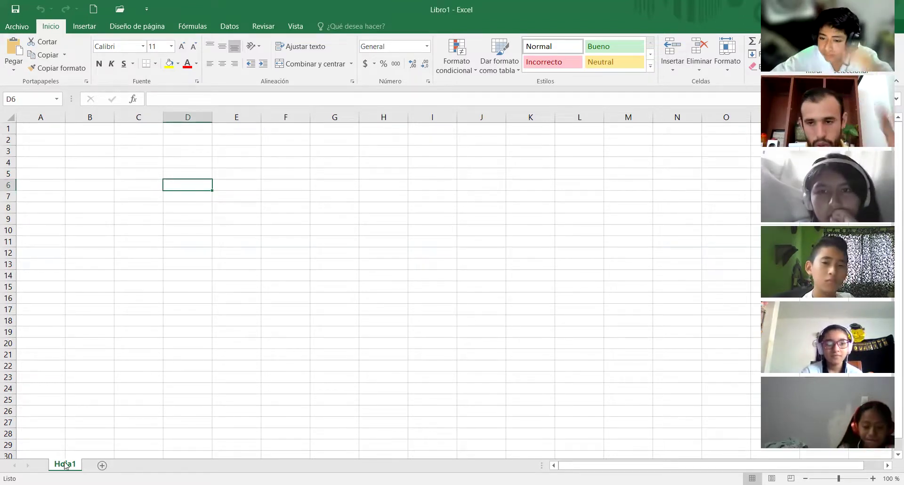
# - Rename the Hoja1 sheet tab to '1° secundaria'
pyautogui.doubleClick(65, 464)
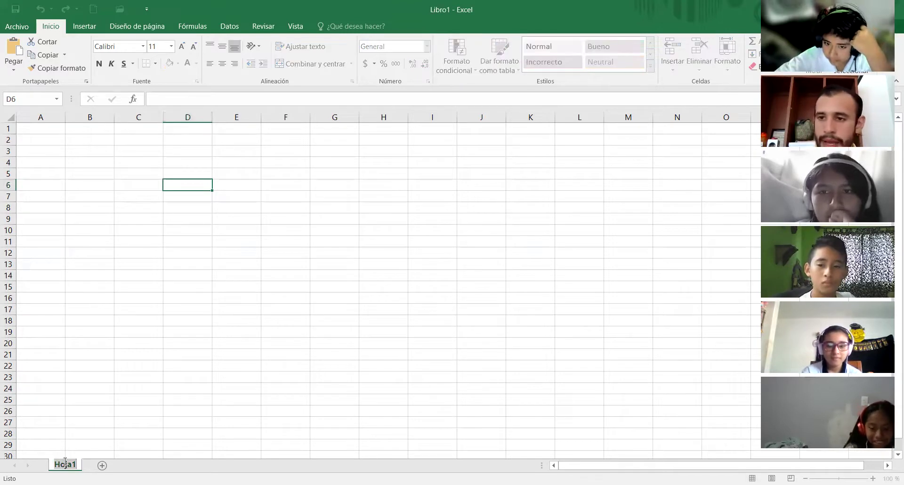
pyautogui.write('1° se')
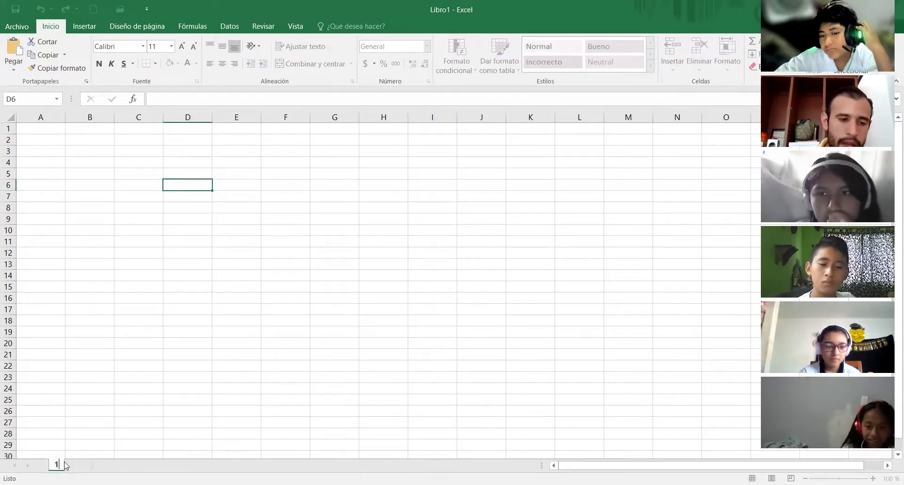
pyautogui.write('cundaru')
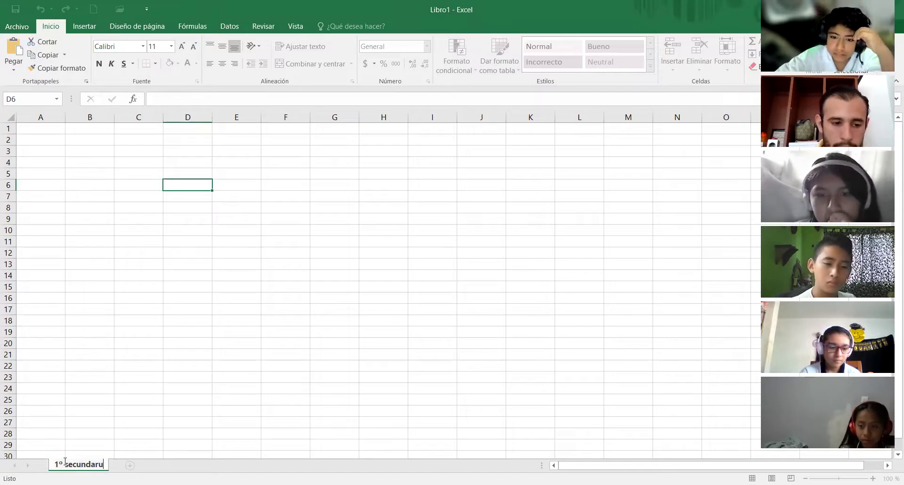
pyautogui.press('BackSpace')
pyautogui.write('ia')
pyautogui.press('Return')
pyautogui.click(92, 424)
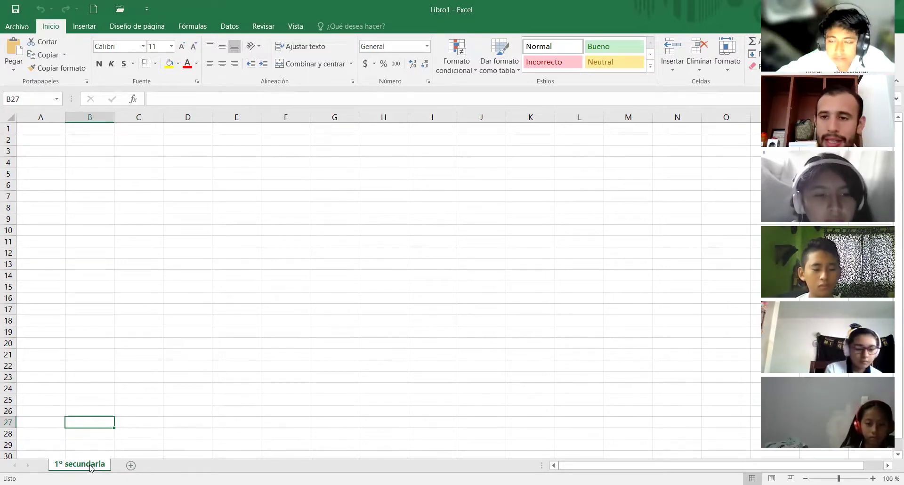
# - Add five new blank sheets with the New Sheet button, creating Hoja2 through Hoja6
pyautogui.click(130, 465)
pyautogui.click(165, 465)
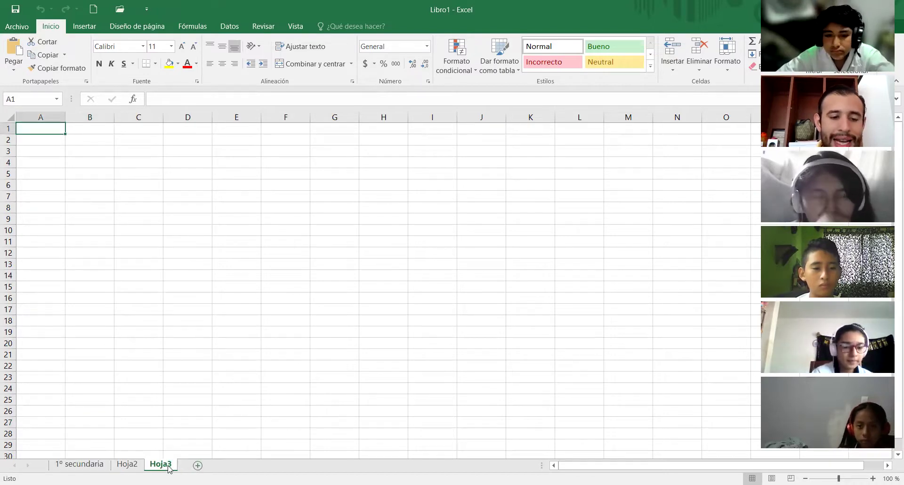
pyautogui.click(198, 465)
pyautogui.click(231, 465)
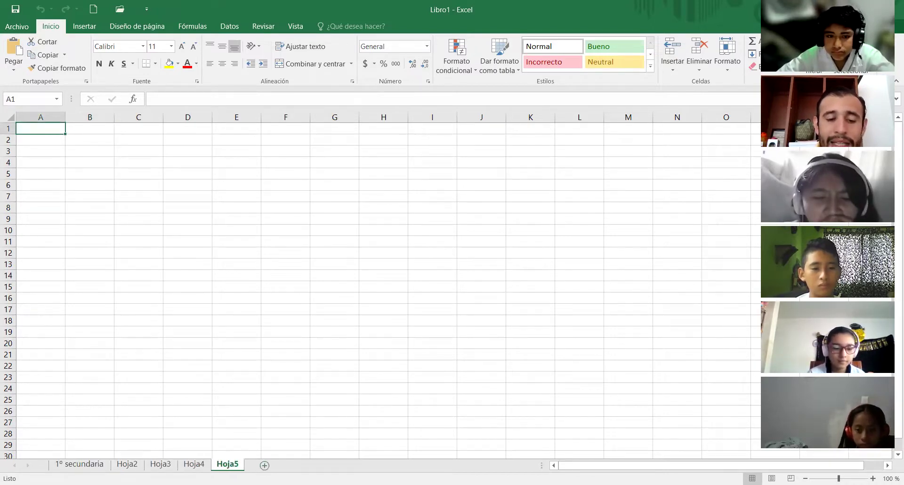
pyautogui.click(264, 466)
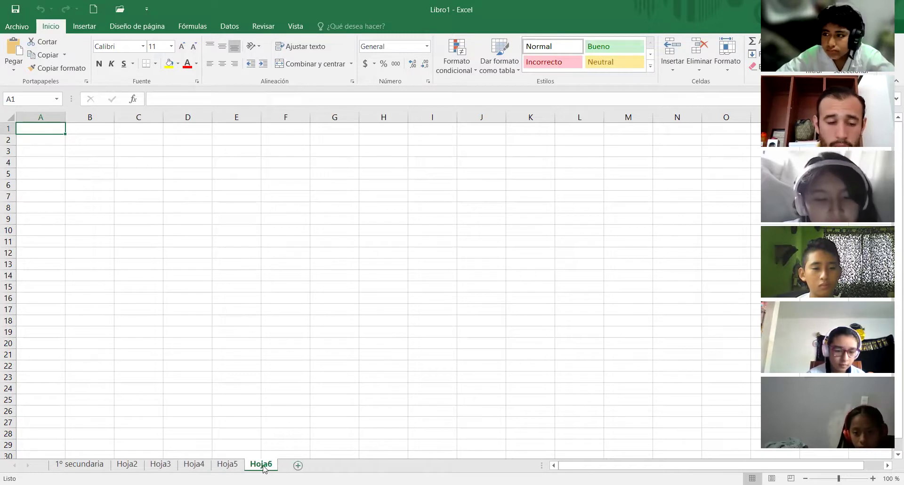
# - Rename Hoja2 to '2° secundaria' using the tab's Cambiar nombre option
pyautogui.rightClick(132, 467)
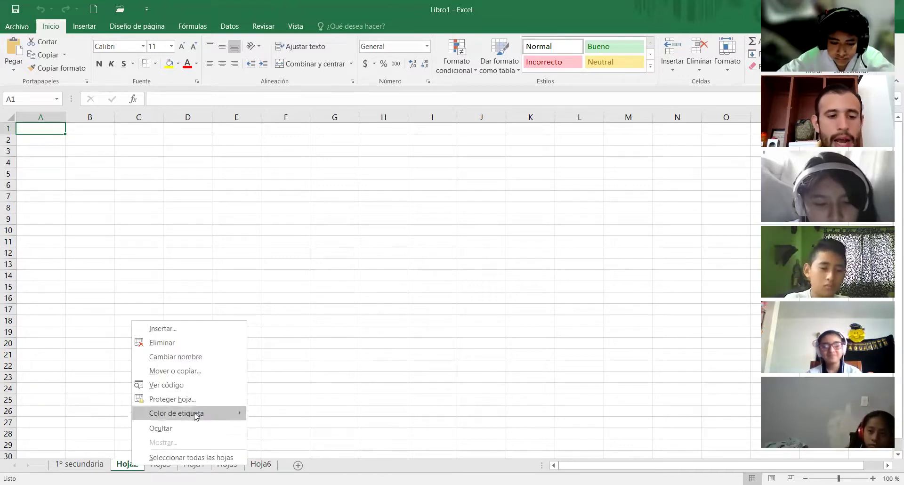
pyautogui.click(169, 356)
pyautogui.write('2°')
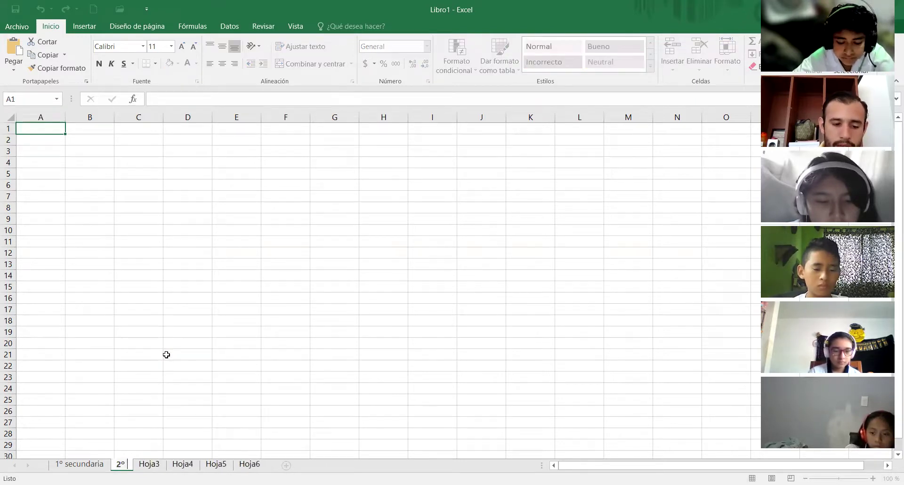
pyautogui.write(' secundaria')
pyautogui.press('Return')
pyautogui.click(166, 355)
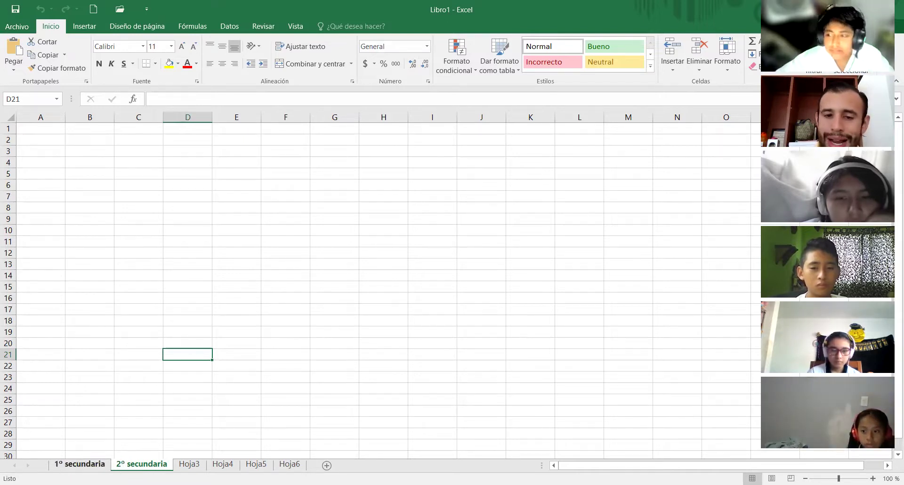
# - Set the 2° secundaria tab colour to green via Color de etiqueta
pyautogui.rightClick(131, 463)
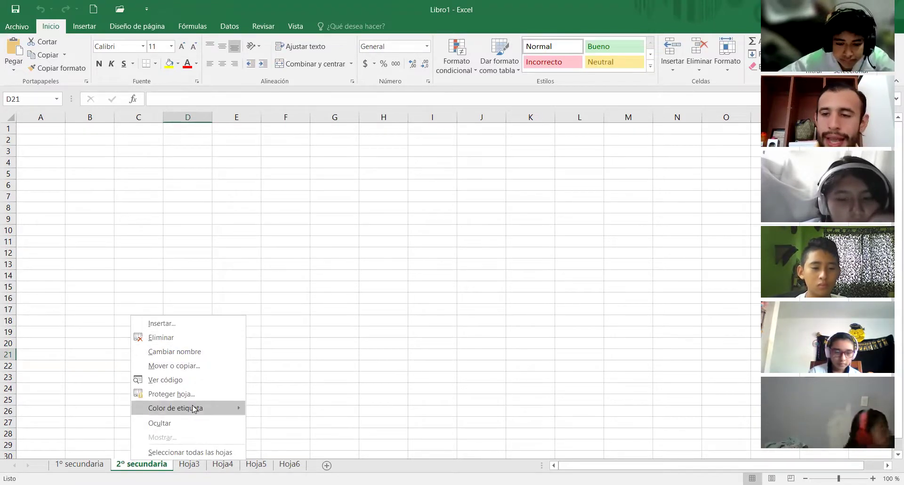
pyautogui.moveTo(193, 405)
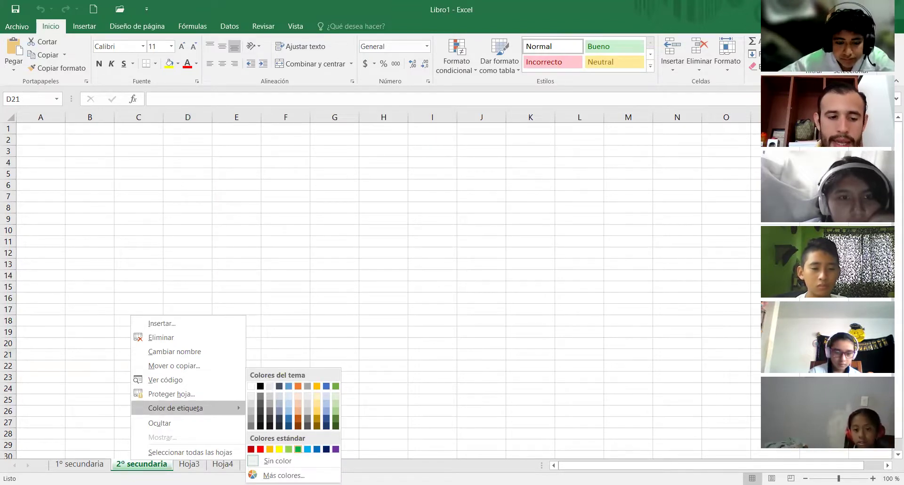
pyautogui.click(298, 448)
# - Set the 1° secundaria tab colour to blue, then browse Hoja3 and Hoja4
pyautogui.click(79, 463)
pyautogui.rightClick(92, 463)
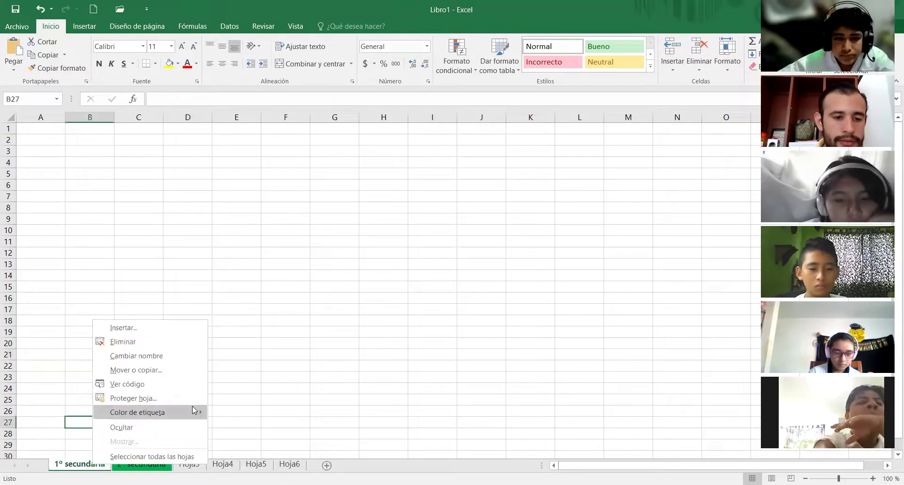
pyautogui.moveTo(192, 405)
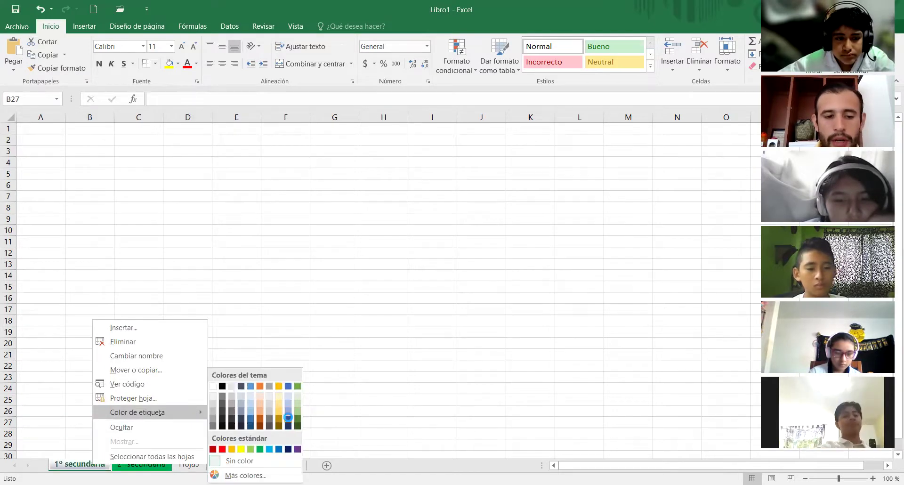
pyautogui.click(288, 417)
pyautogui.click(305, 375)
pyautogui.click(189, 465)
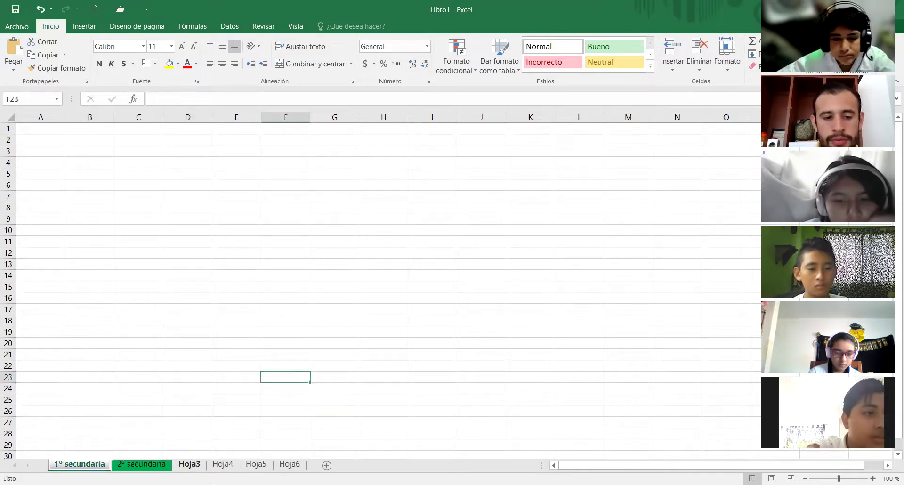
pyautogui.click(230, 466)
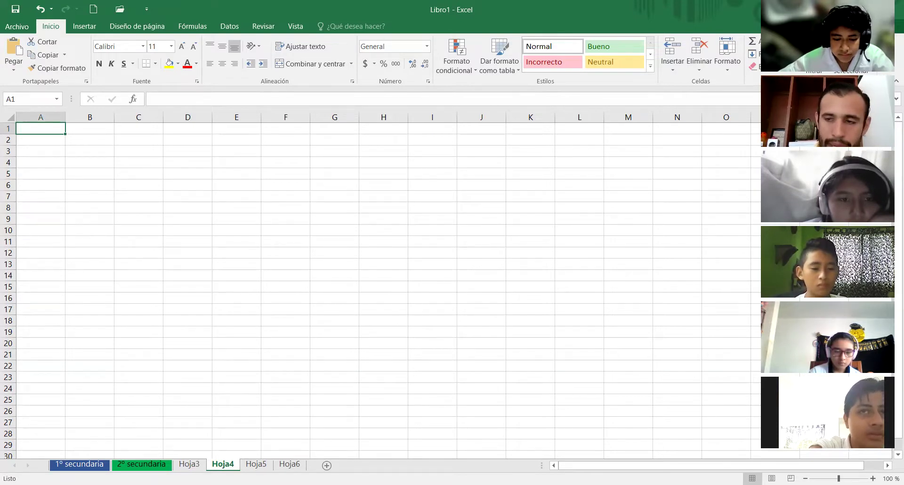
# - Move the 2° secundaria sheet to the end, after Hoja6, cancelling a stray entry
pyautogui.click(143, 465)
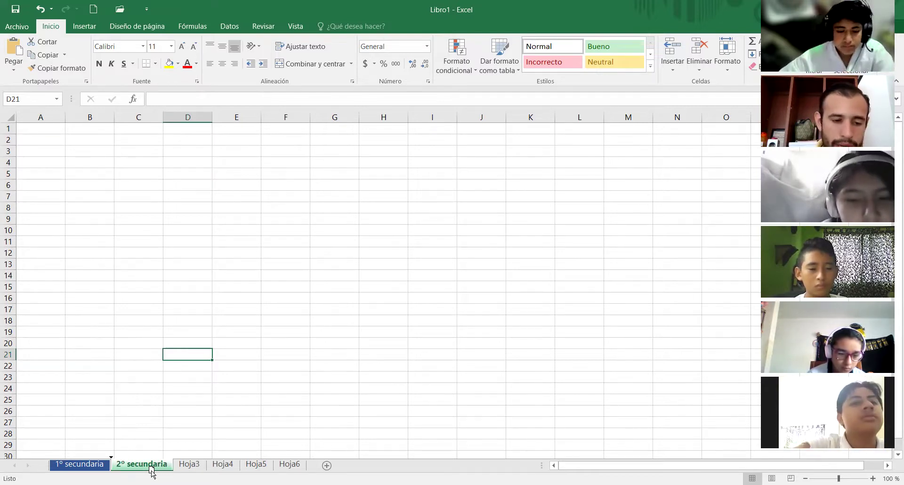
pyautogui.moveTo(152, 472); pyautogui.dragTo(325, 466)
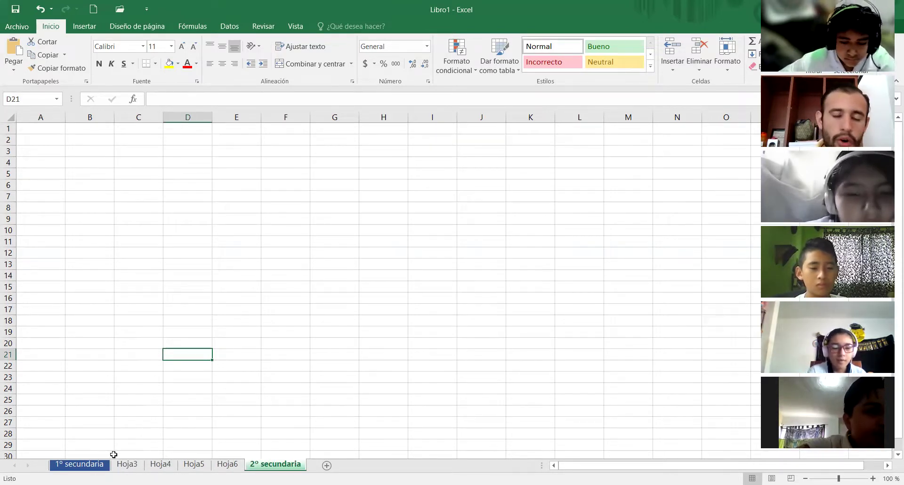
pyautogui.write('a')
pyautogui.press('Escape')
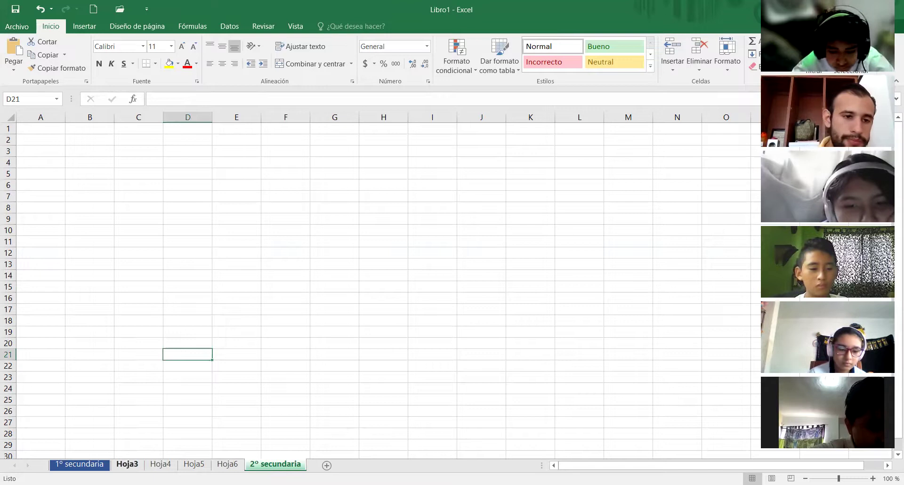
# - Select cells on Hoja3, then return to 1° secundaria and select G20 and F25
pyautogui.click(127, 464)
pyautogui.click(432, 354)
pyautogui.click(411, 309)
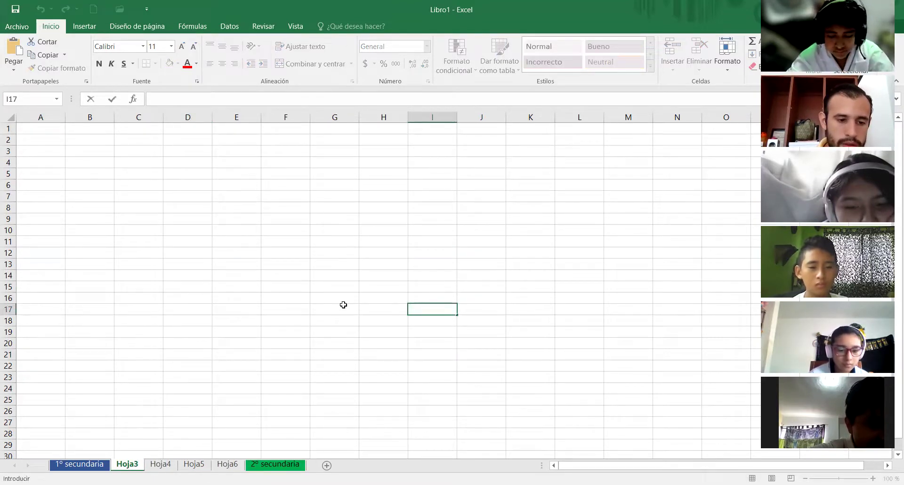
pyautogui.press('Escape')
pyautogui.click(480, 343)
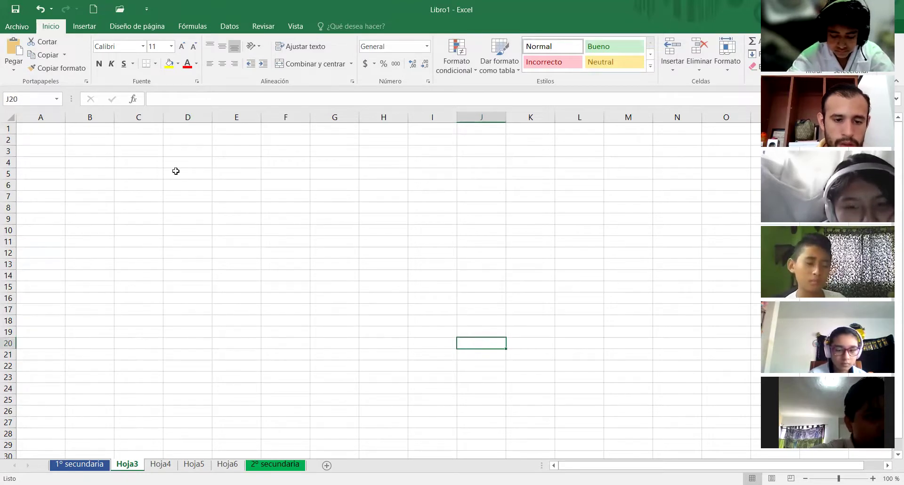
pyautogui.hotkey('ctrl', 'pageup')
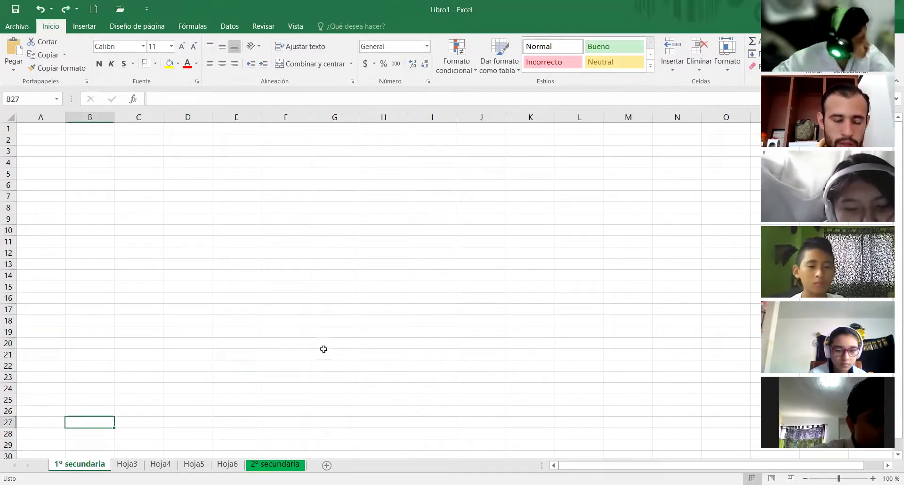
pyautogui.click(321, 348)
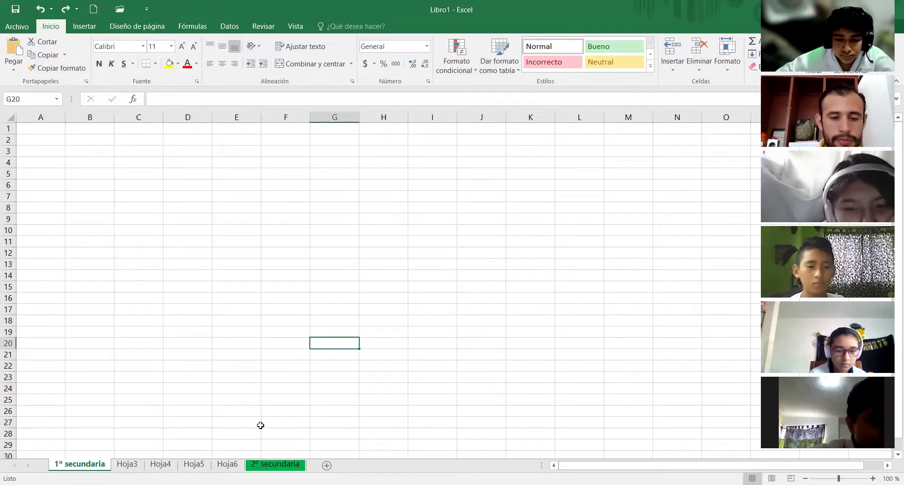
pyautogui.click(282, 396)
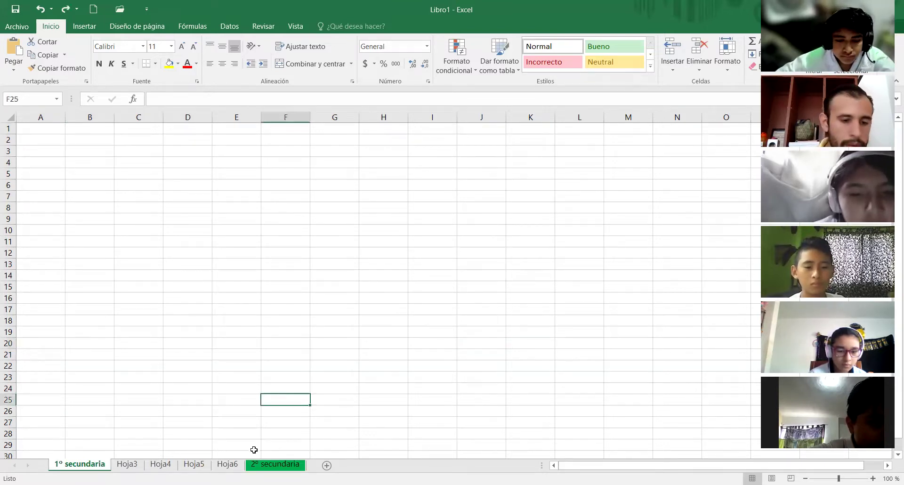
# - Delete the Hoja5 sheet with Eliminar, then check 2° secundaria, Hoja4 and Hoja3
pyautogui.rightClick(193, 465)
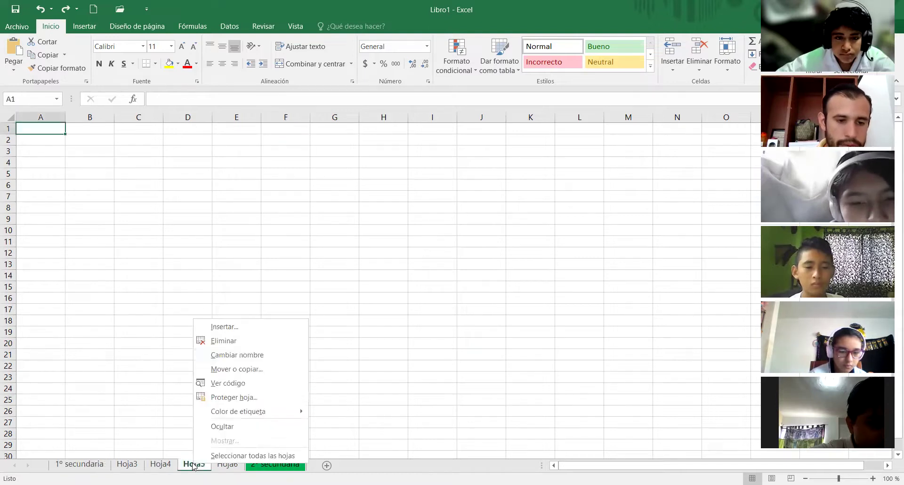
pyautogui.click(238, 339)
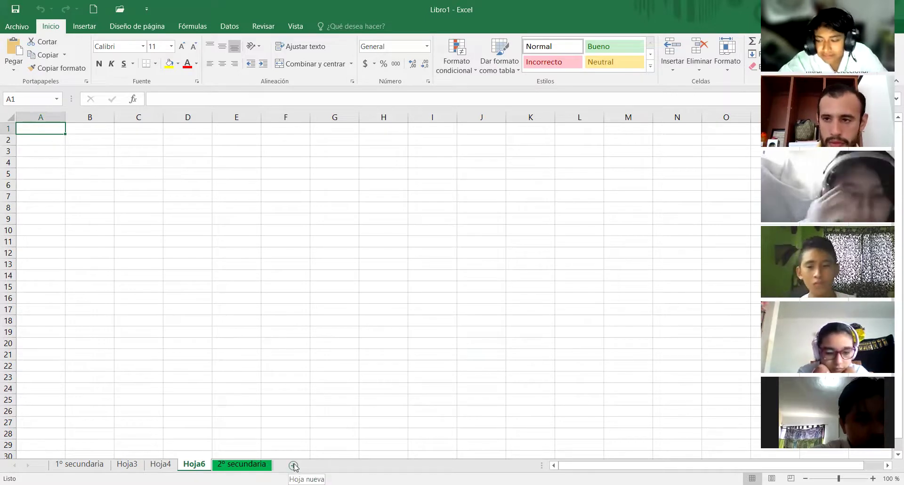
pyautogui.click(241, 465)
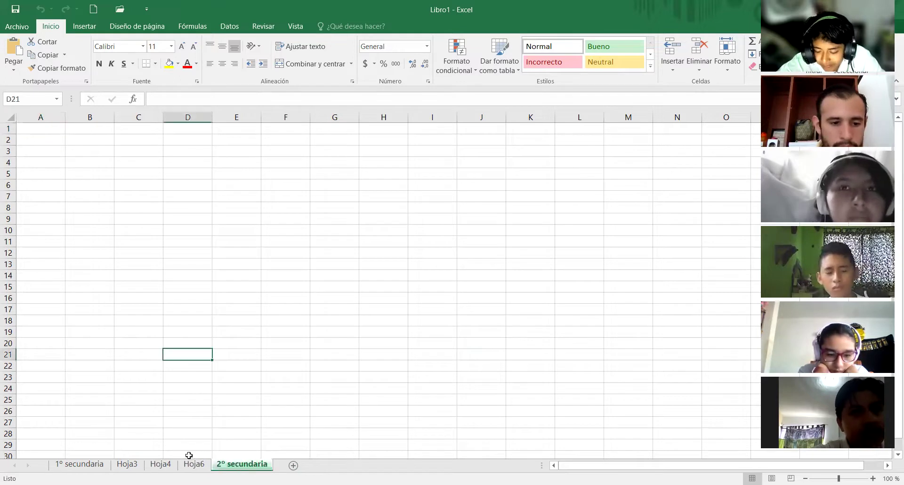
pyautogui.click(157, 465)
pyautogui.click(127, 465)
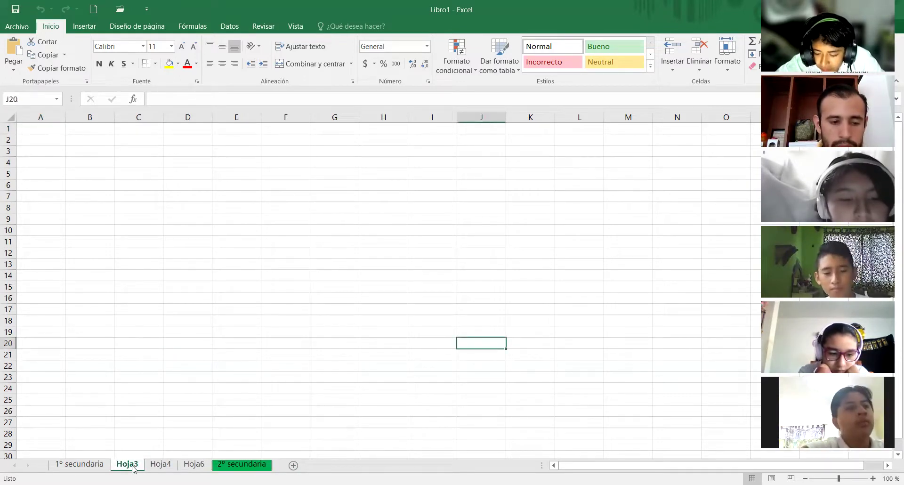
pyautogui.click(96, 464)
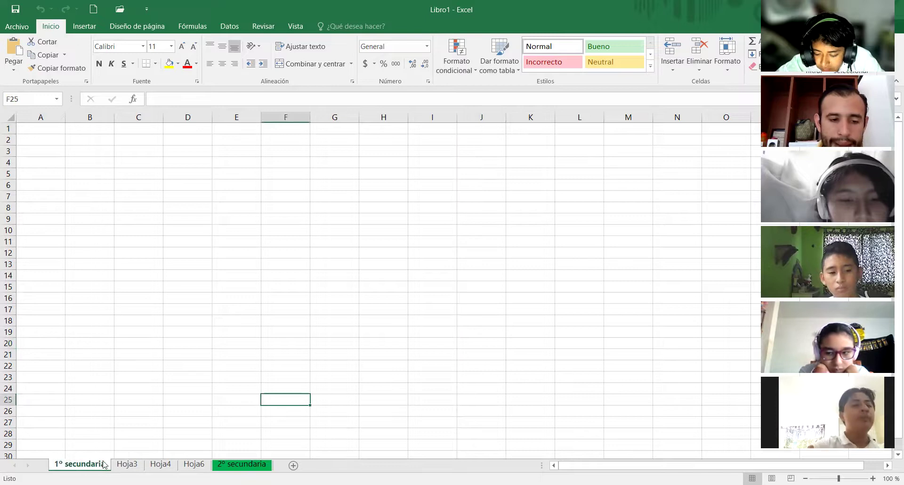
pyautogui.click(133, 466)
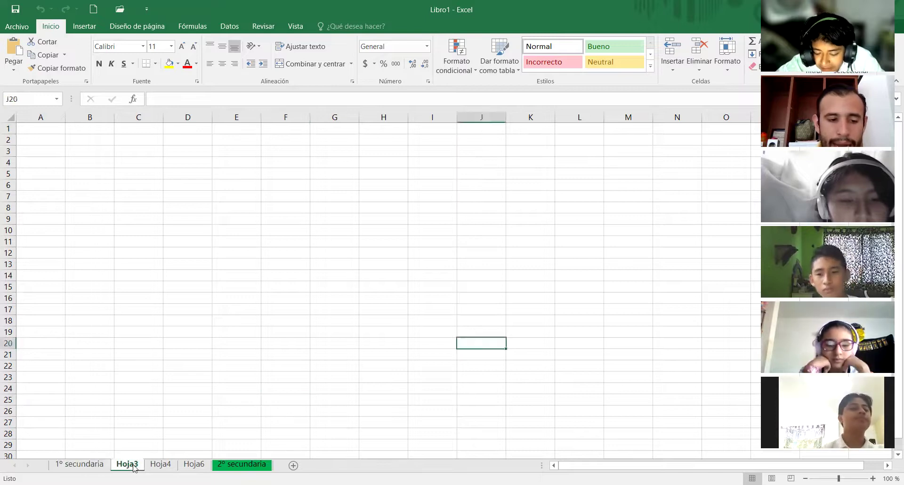
pyautogui.click(161, 465)
pyautogui.click(195, 465)
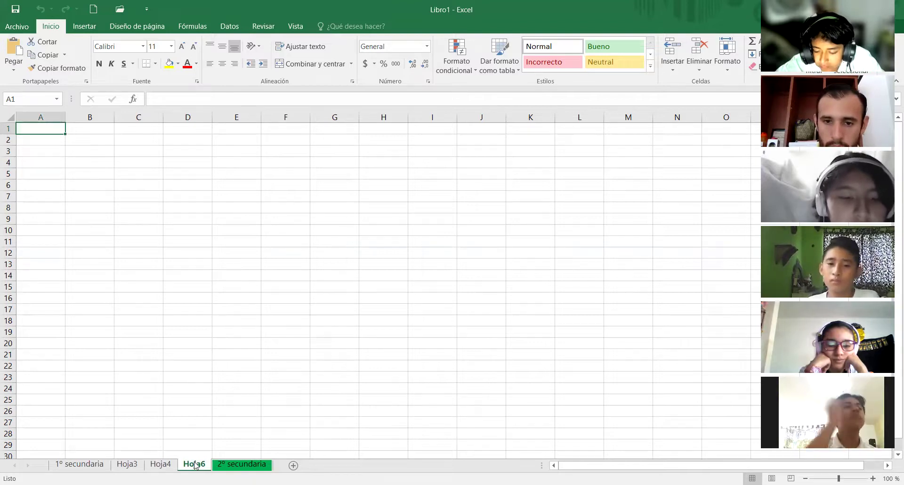
pyautogui.click(162, 464)
pyautogui.click(126, 464)
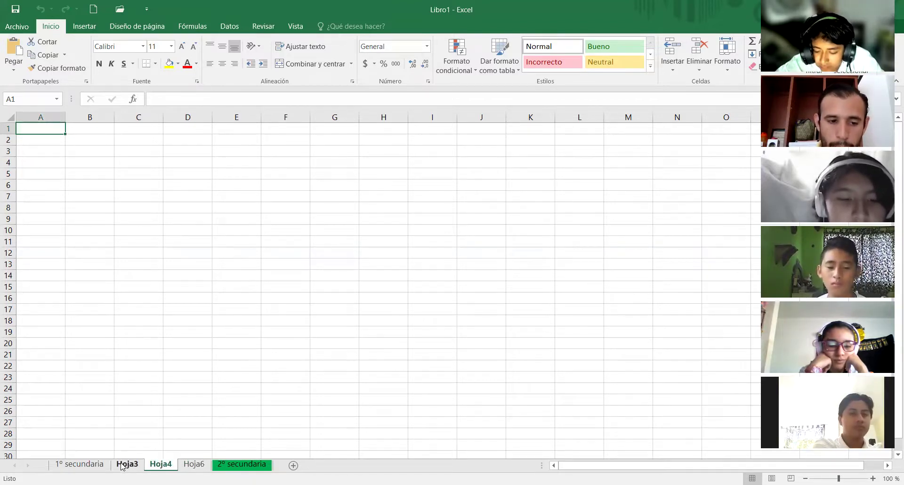
pyautogui.click(90, 465)
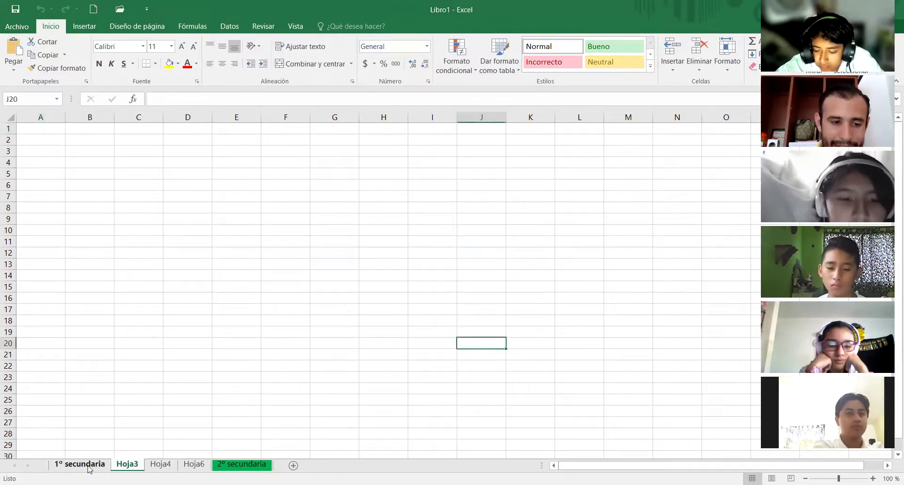
pyautogui.click(135, 465)
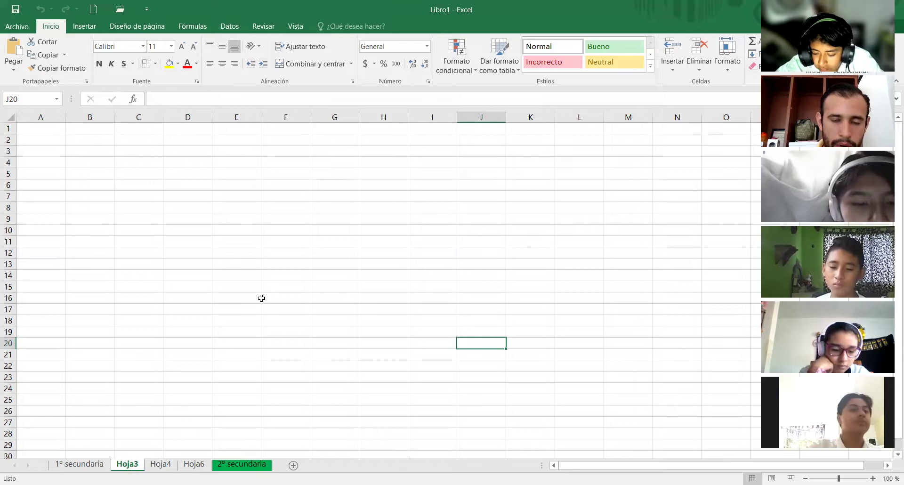
pyautogui.click(212, 250)
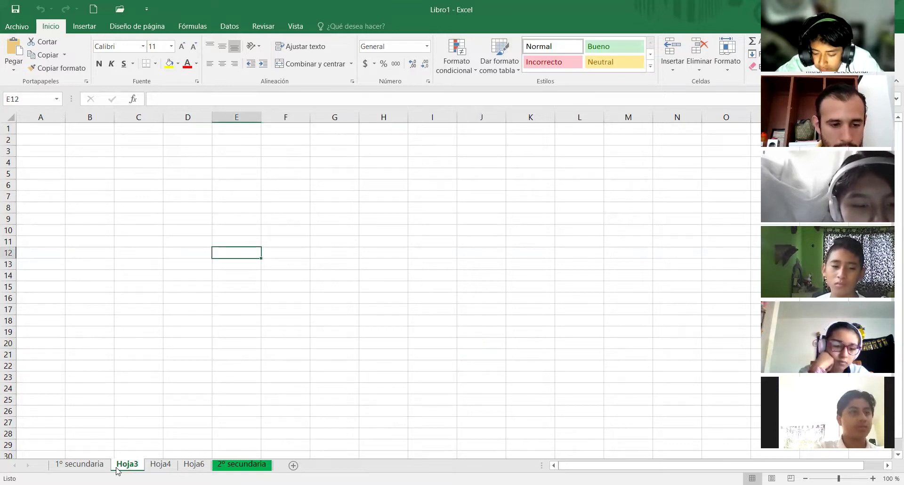
pyautogui.click(78, 466)
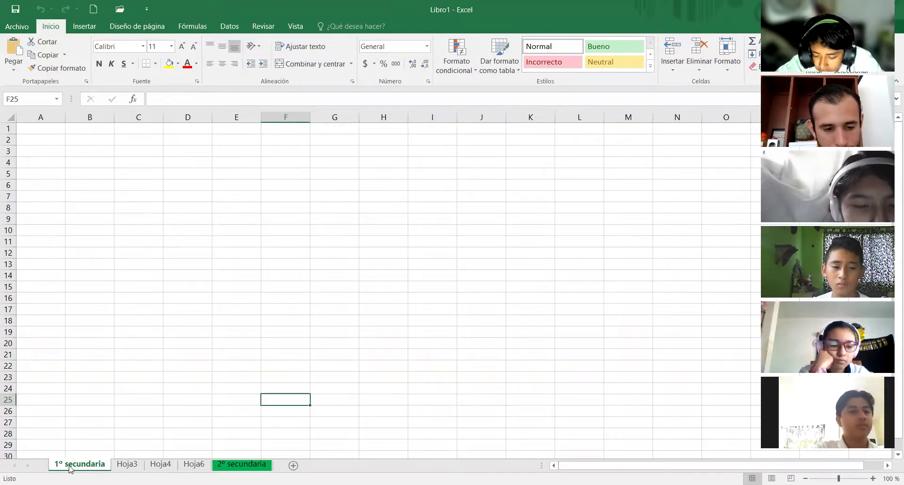
pyautogui.click(237, 465)
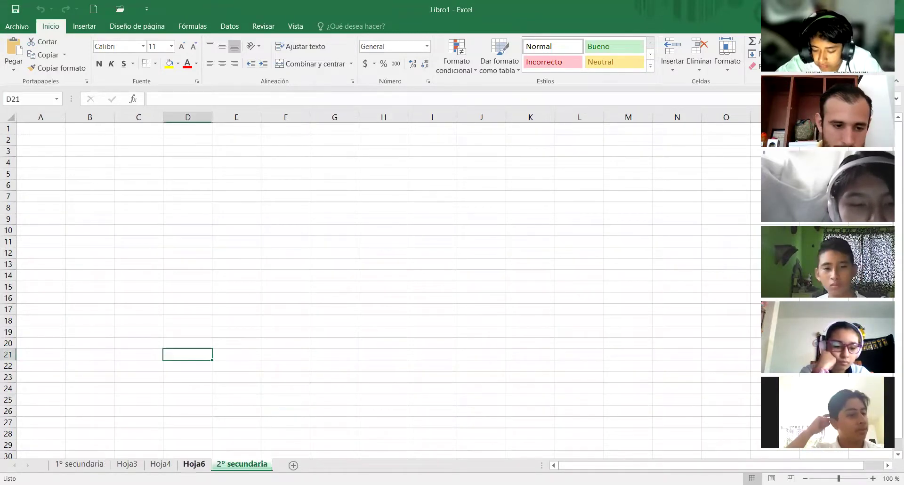
pyautogui.click(194, 465)
pyautogui.click(161, 465)
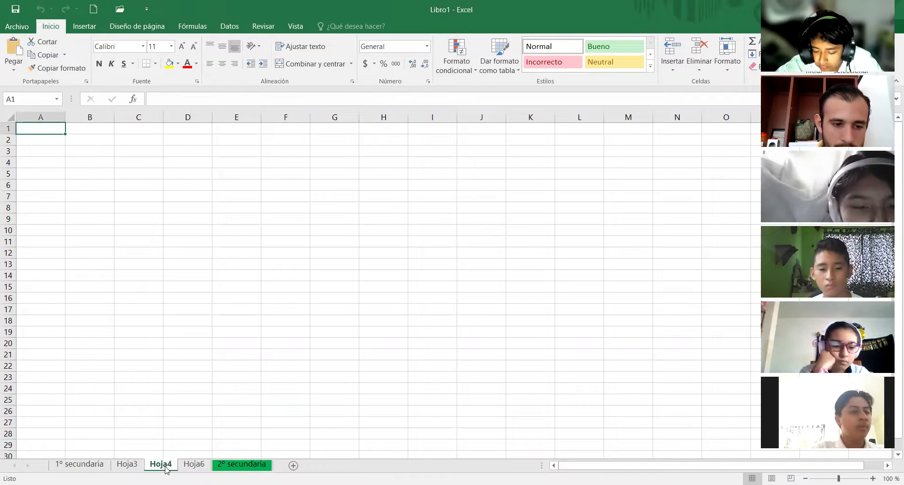
pyautogui.click(128, 465)
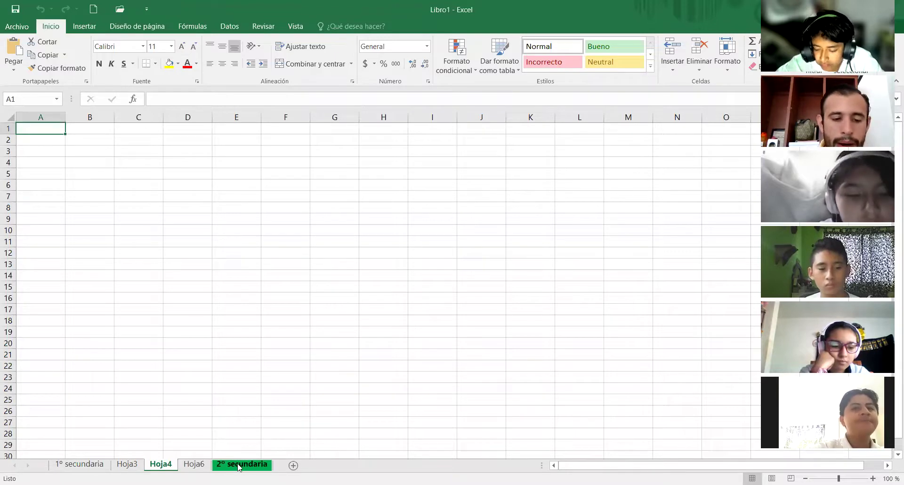
pyautogui.click(218, 466)
pyautogui.click(194, 465)
pyautogui.click(161, 465)
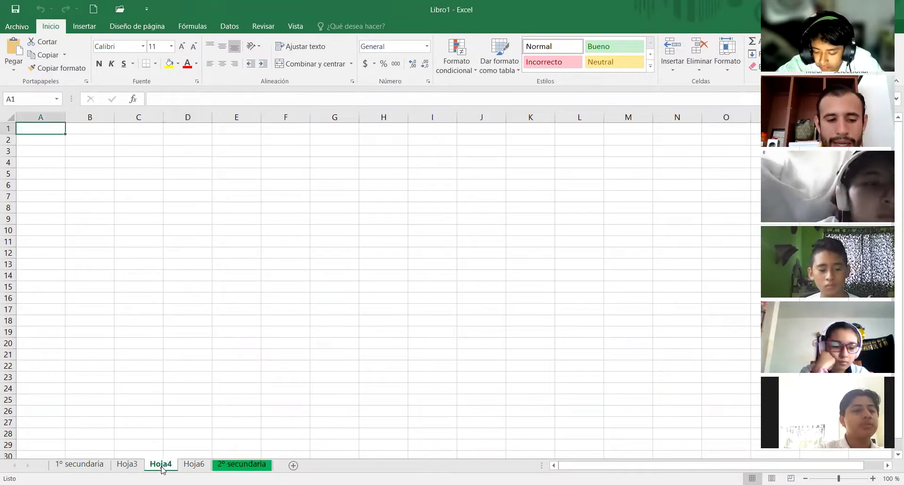
pyautogui.click(118, 465)
pyautogui.click(79, 465)
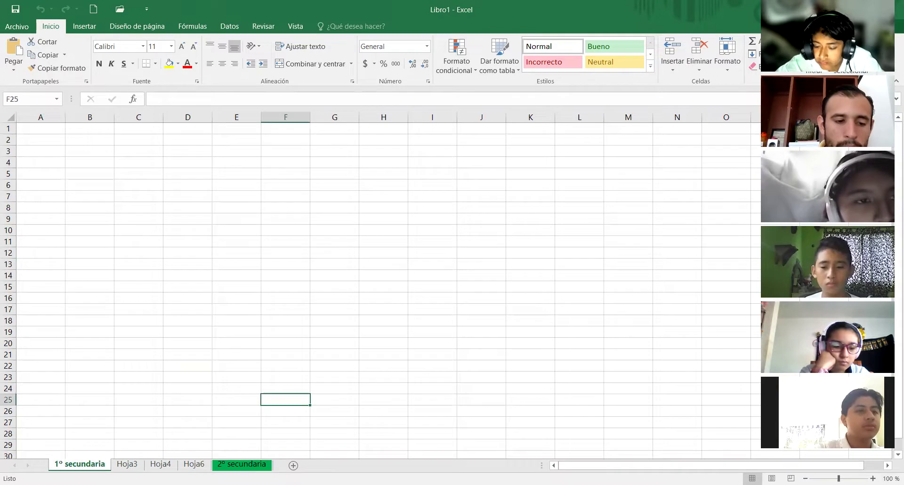
pyautogui.click(138, 467)
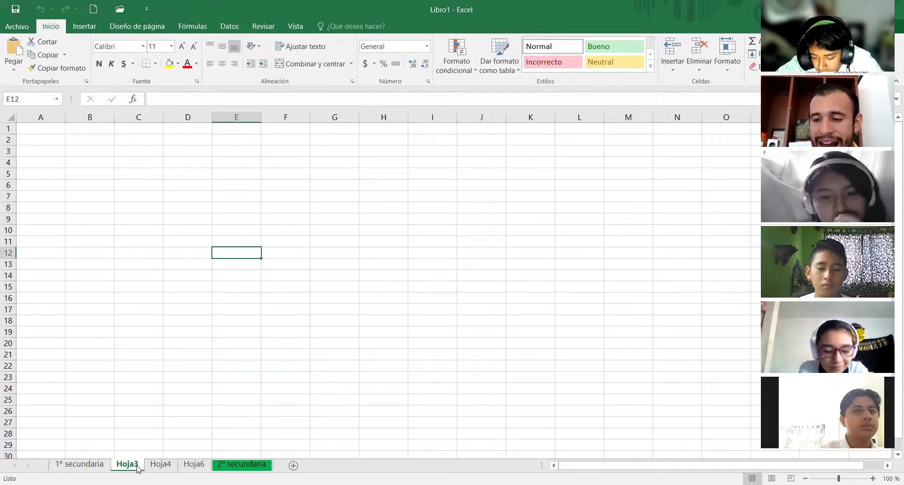
pyautogui.click(138, 465)
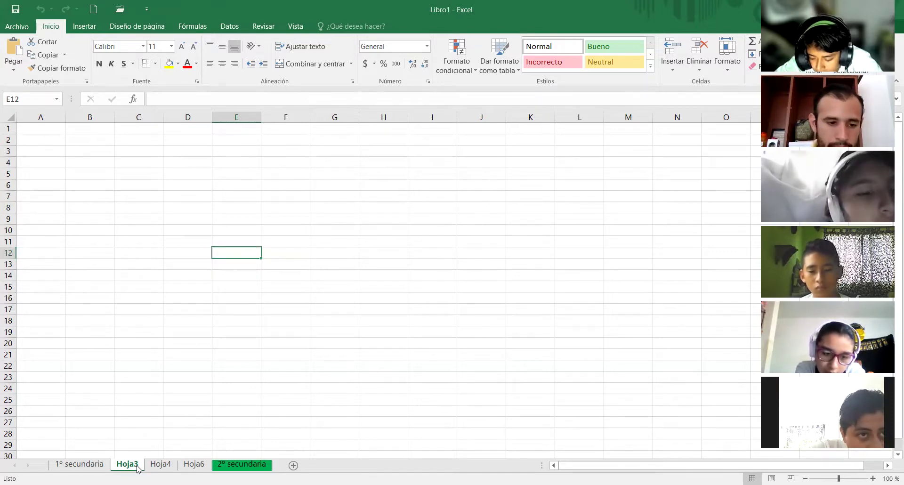
pyautogui.hotkey('ctrl', 'pagedown')
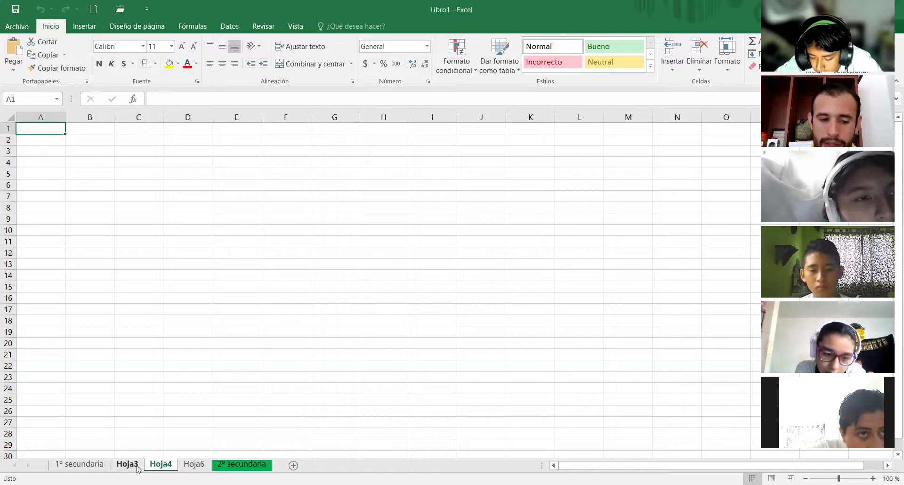
pyautogui.hotkey('ctrl', 'pagedown')
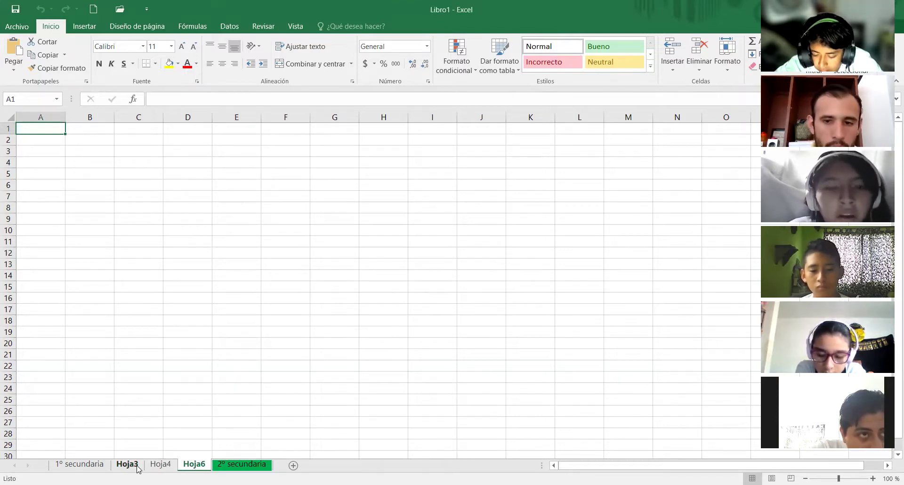
pyautogui.hotkey('ctrl', 'pagedown')
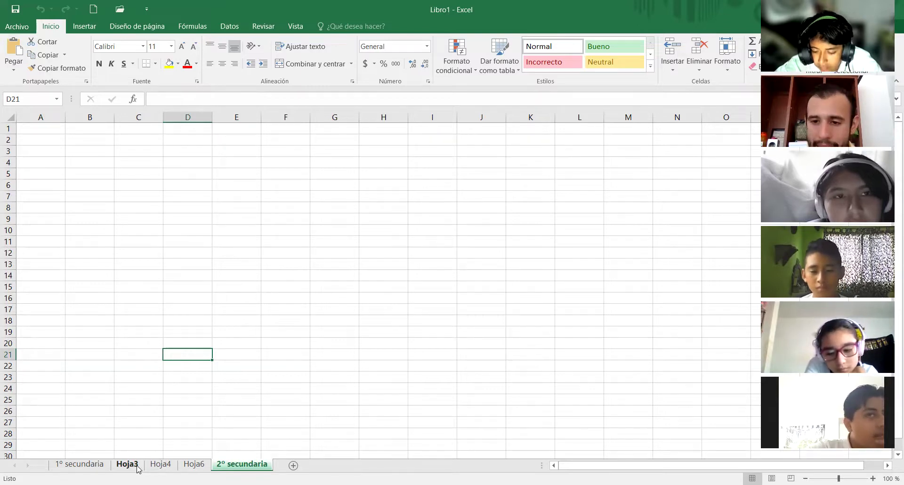
pyautogui.hotkey('ctrl', 'pageup')
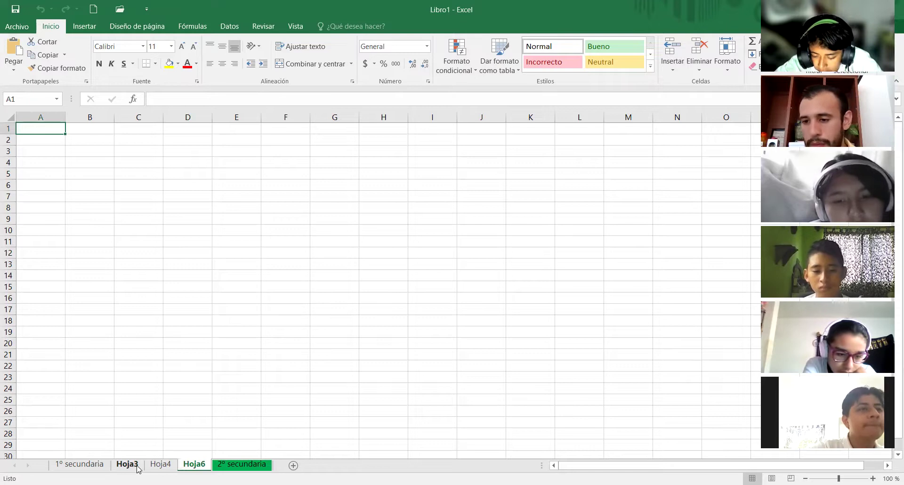
pyautogui.hotkey('ctrl', 'pageup')
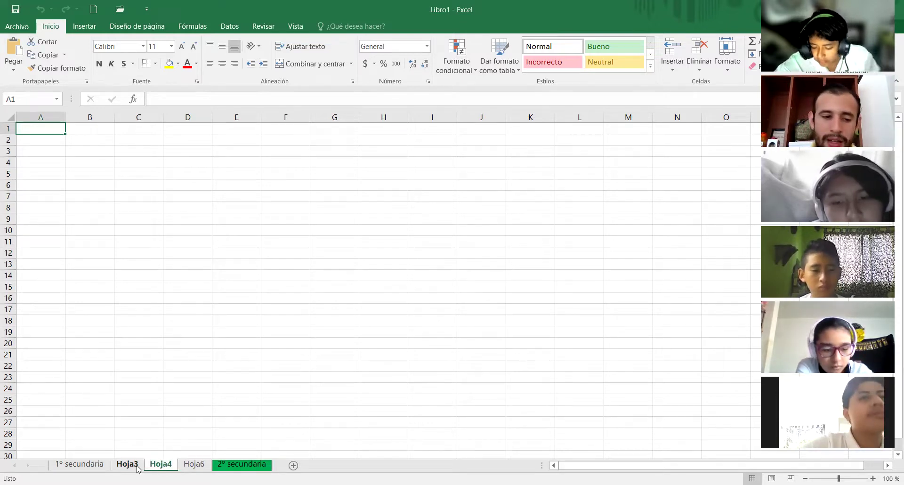
pyautogui.hotkey('ctrl', 'pageup')
pyautogui.hotkey('ctrl', 'pageup')
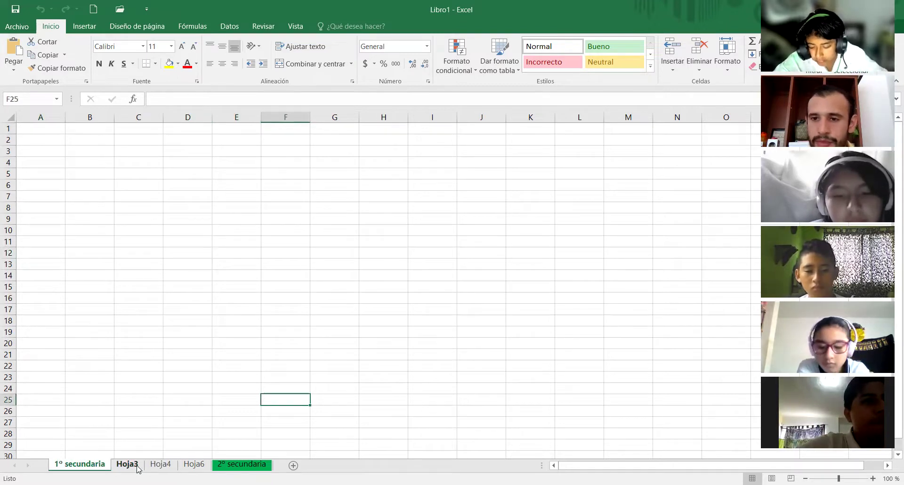
pyautogui.click(137, 465)
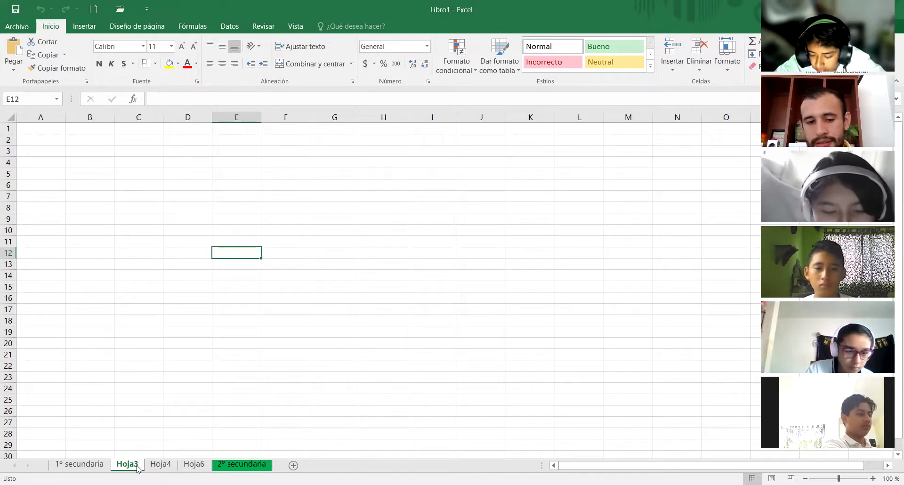
# - Step through Hoja4, 2º secundaria, Hoja6 and Hoja3 with Ctrl+PageDown/PageUp back to 1º secundaria
pyautogui.click(161, 464)
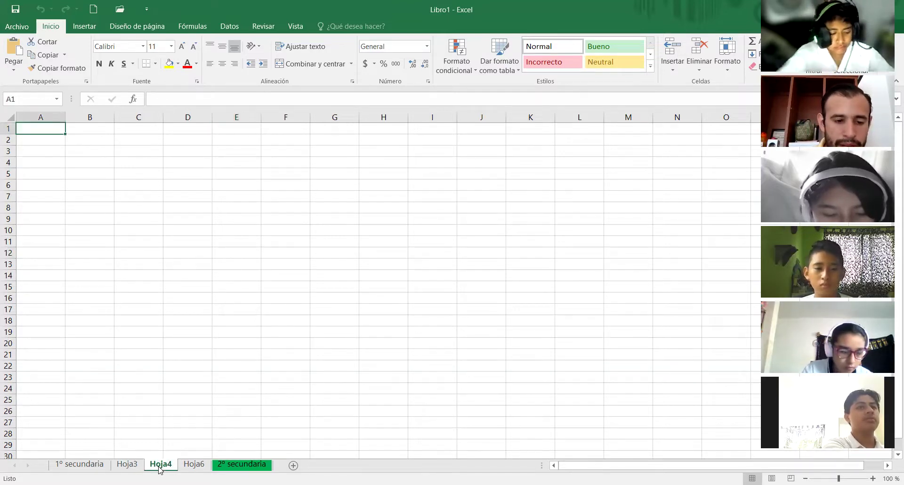
pyautogui.hotkey('ctrl', 'shift', 'pagedown')
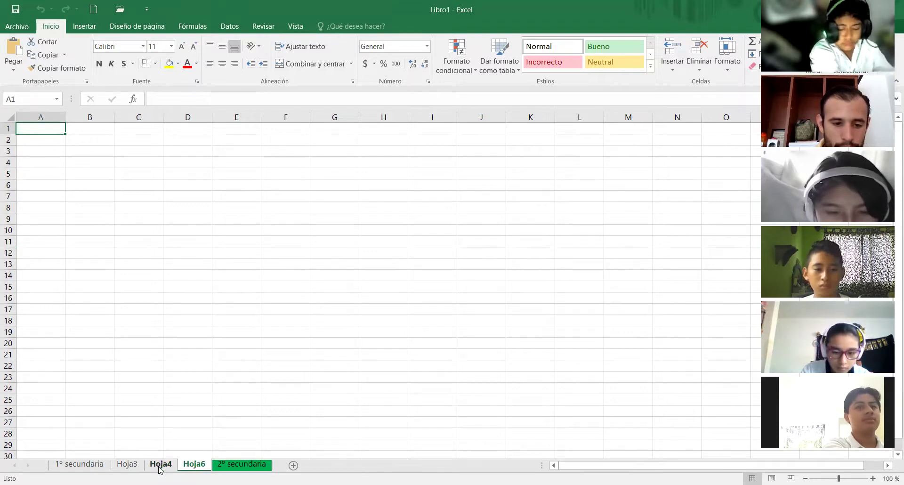
pyautogui.hotkey('ctrl', 'pagedown')
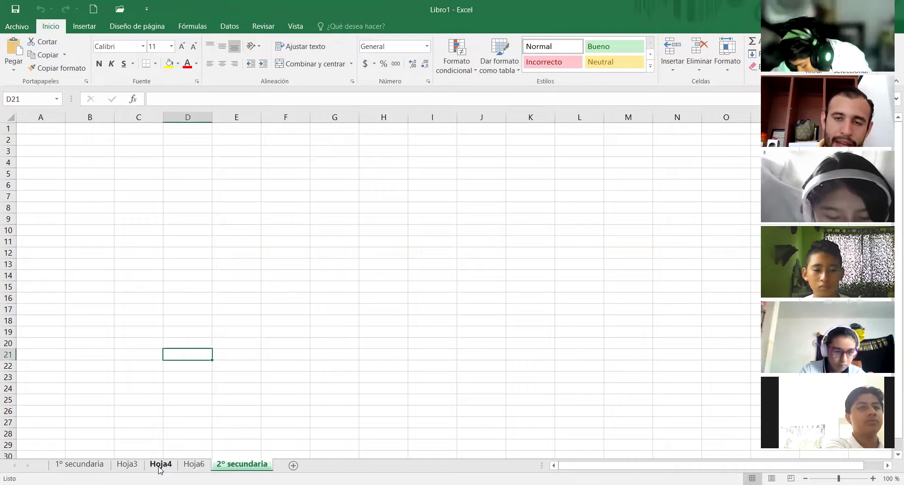
pyautogui.hotkey('ctrl', 'shift', 'pageup')
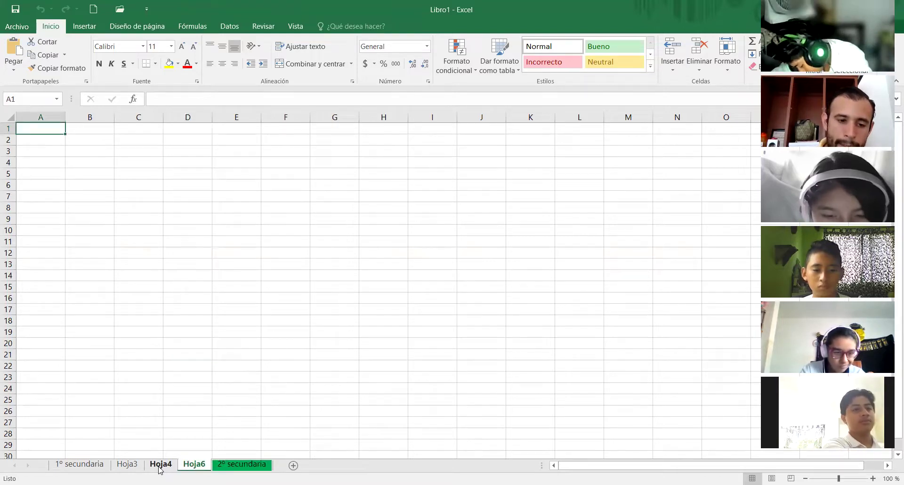
pyautogui.hotkey('ctrl', 'pageup')
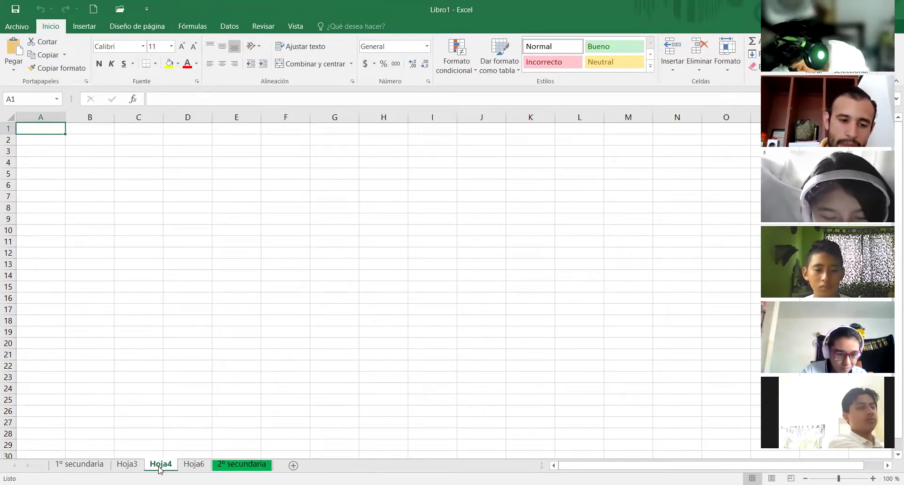
pyautogui.hotkey('ctrl', 'pageup')
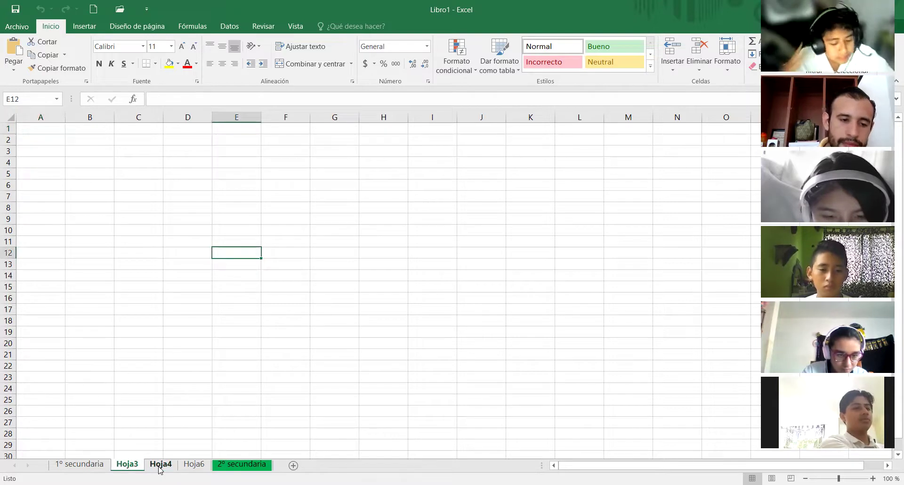
pyautogui.hotkey('ctrl', 'pageup')
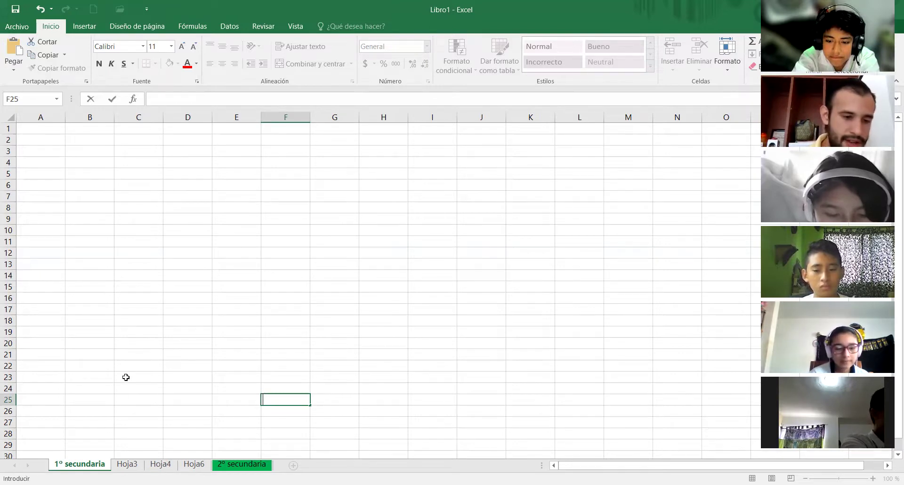
# - Delete the Hoja3, Hoja4, Hoja6 and 2º secundaria sheets one by one with Eliminar
pyautogui.click(133, 466)
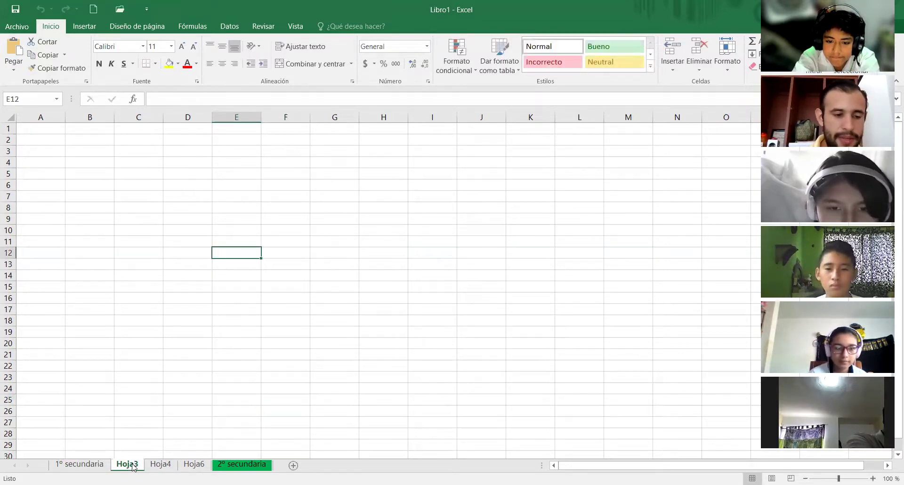
pyautogui.rightClick(133, 466)
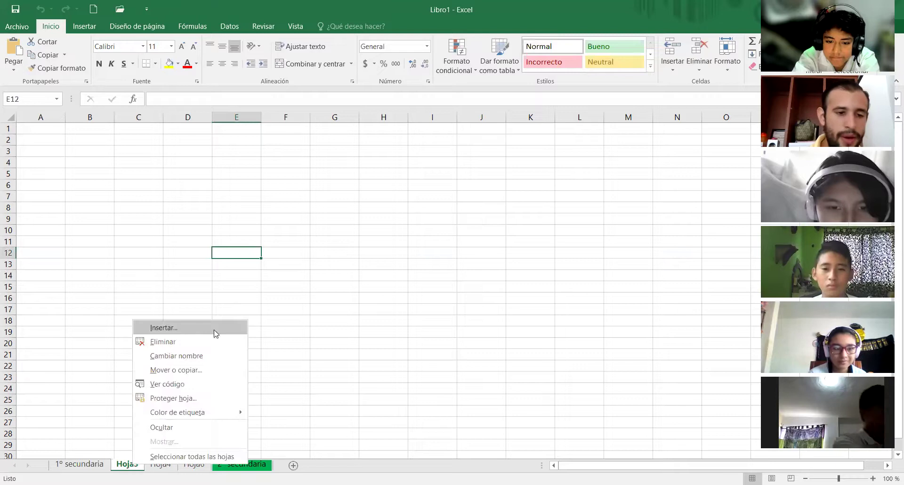
pyautogui.click(188, 349)
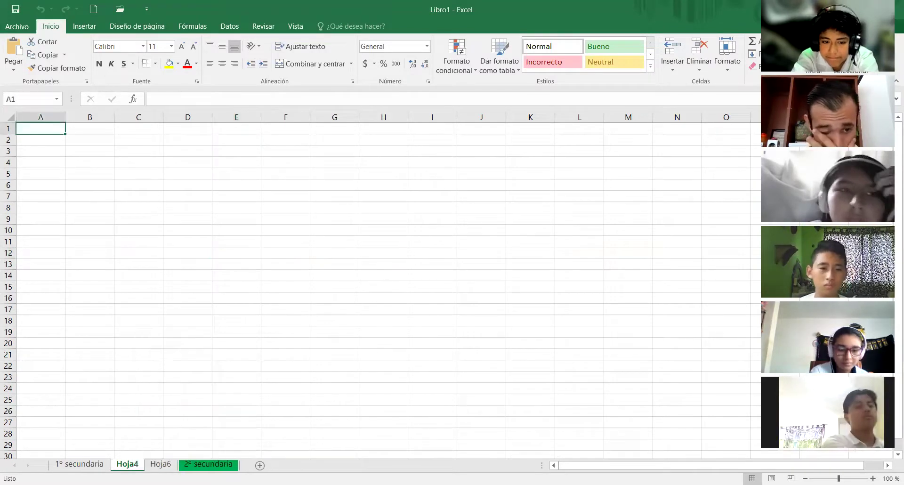
pyautogui.rightClick(119, 466)
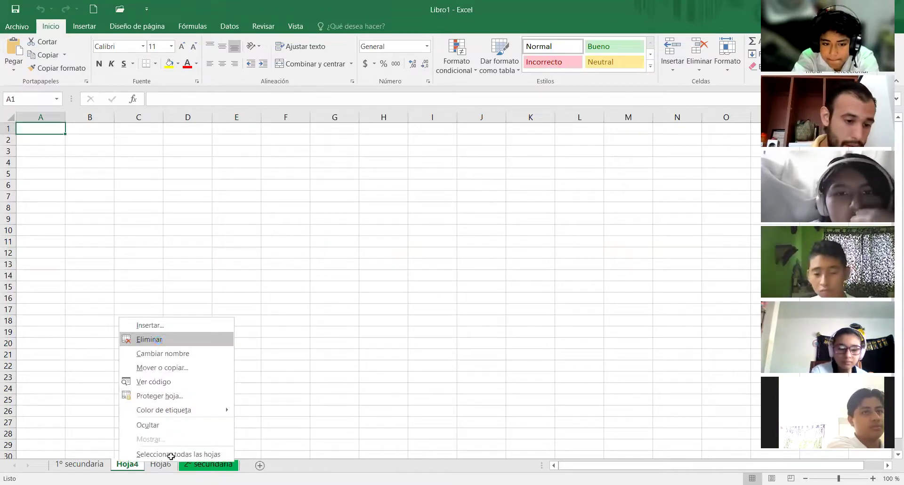
pyautogui.click(160, 339)
pyautogui.rightClick(123, 467)
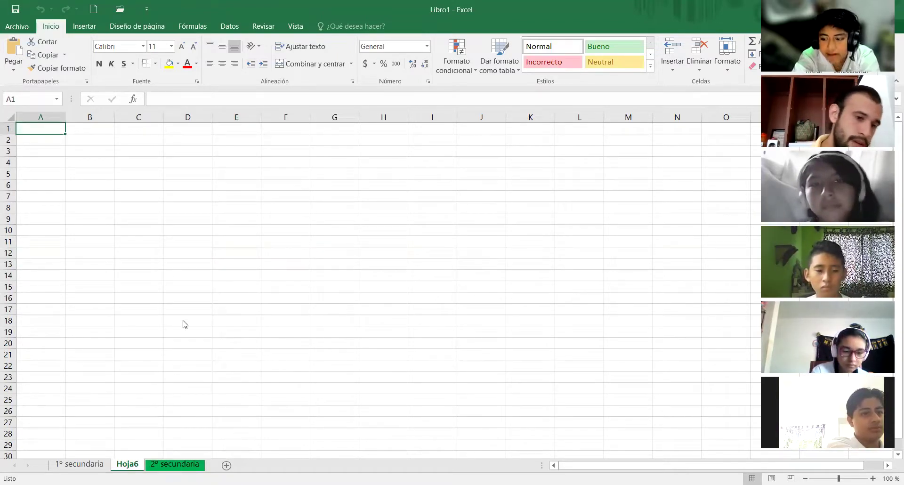
pyautogui.click(176, 335)
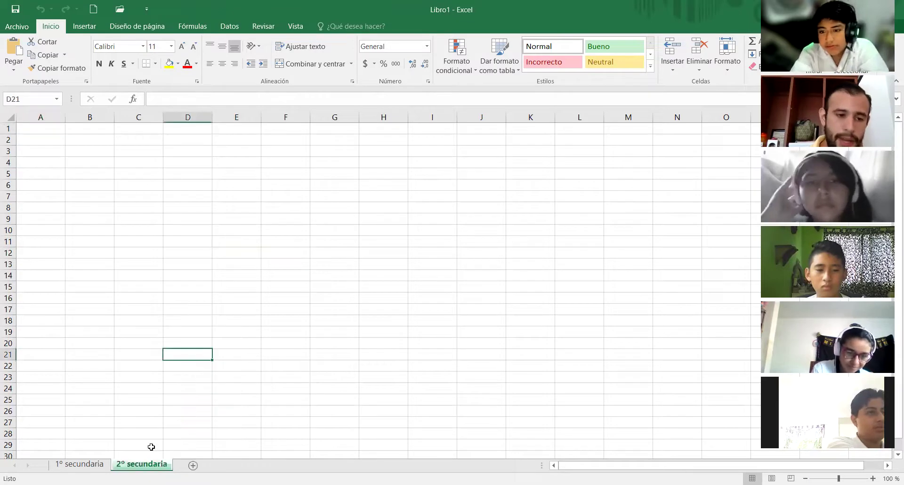
pyautogui.rightClick(143, 465)
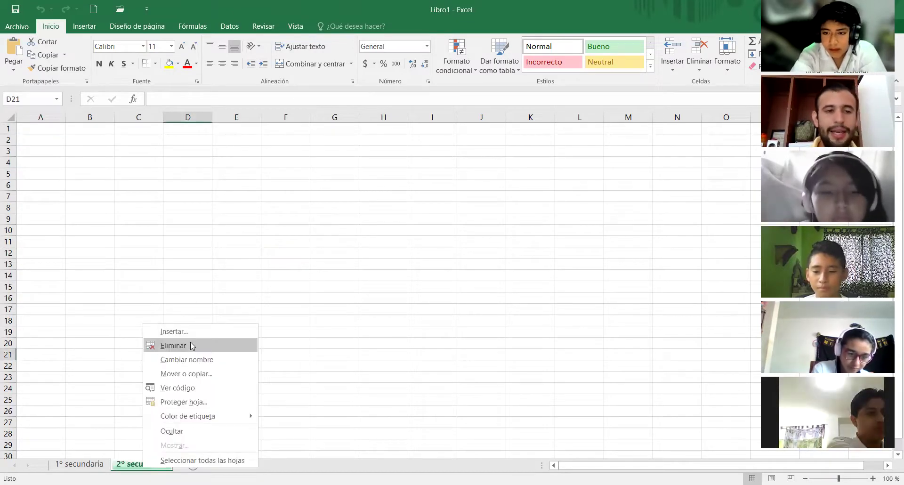
pyautogui.click(190, 344)
pyautogui.click(61, 171)
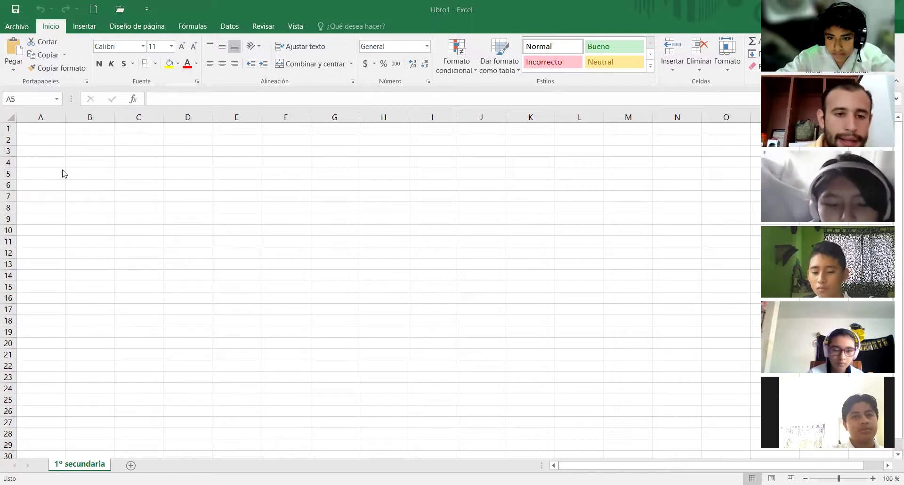
pyautogui.click(46, 137)
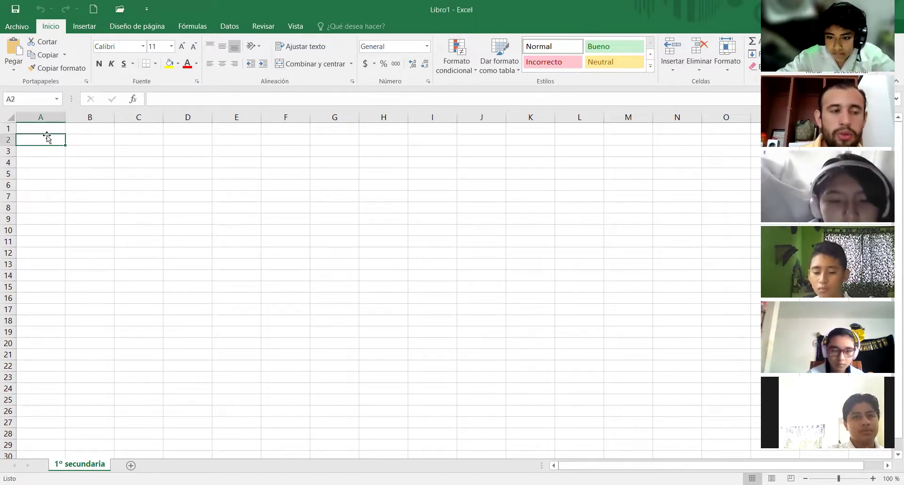
pyautogui.click(45, 124)
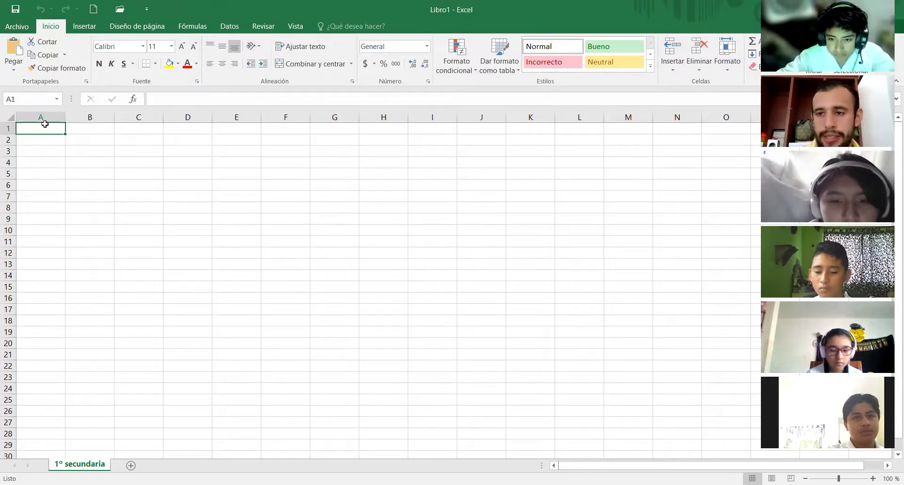
# - Enter the student's first name in cell A1 of 1º secundaria
pyautogui.write('ser')
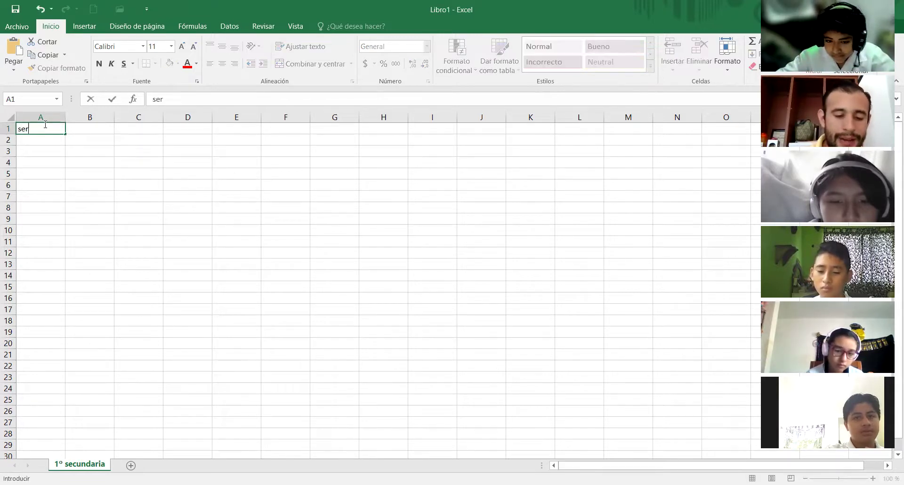
pyautogui.write('gio')
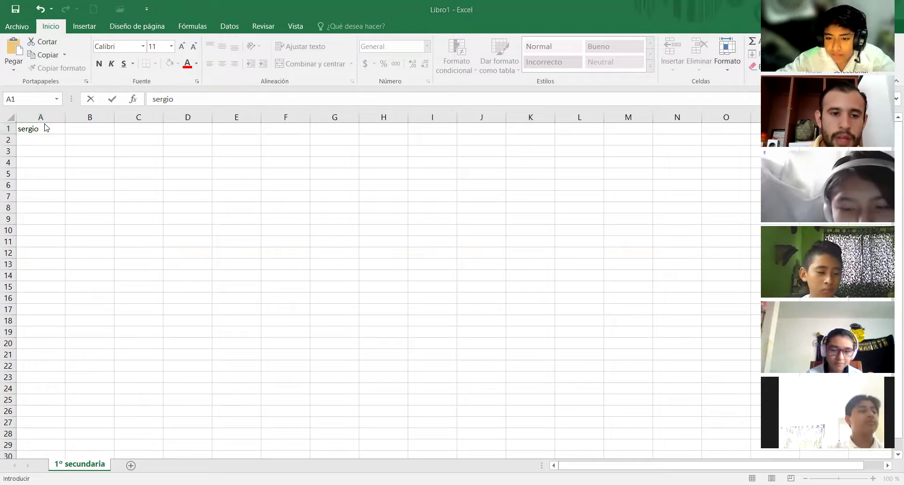
pyautogui.click(46, 128)
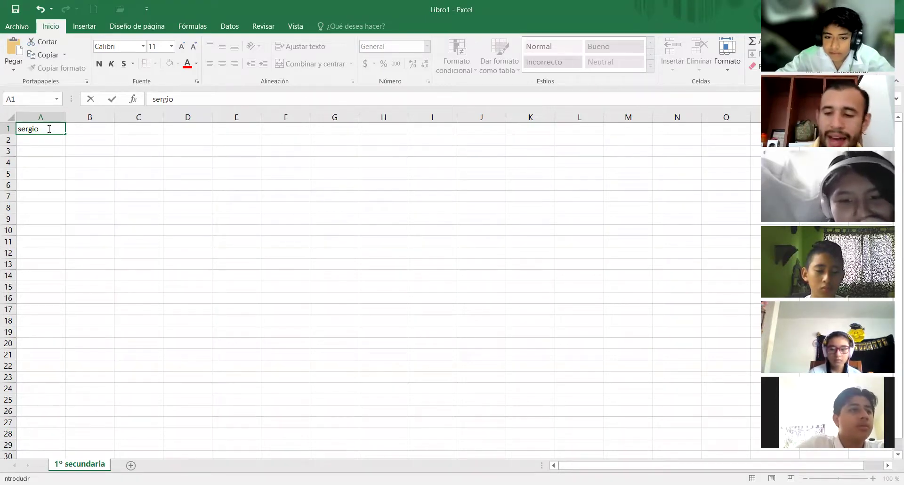
pyautogui.press('Return')
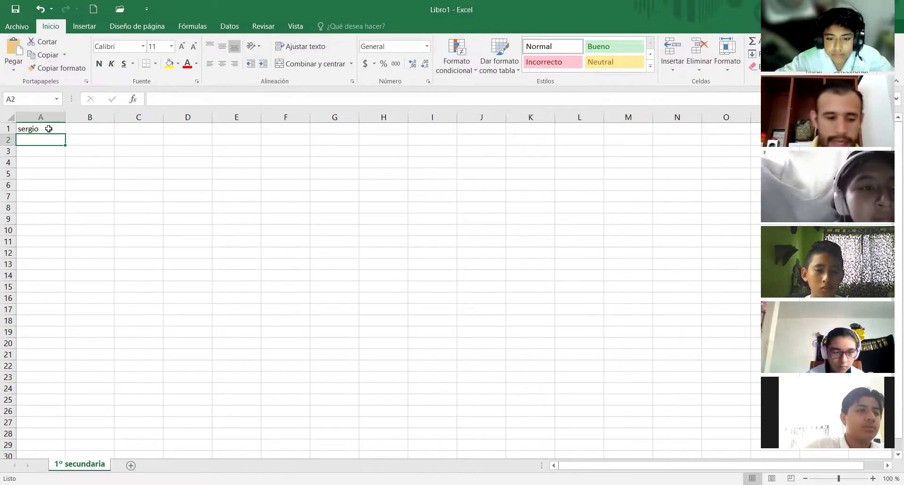
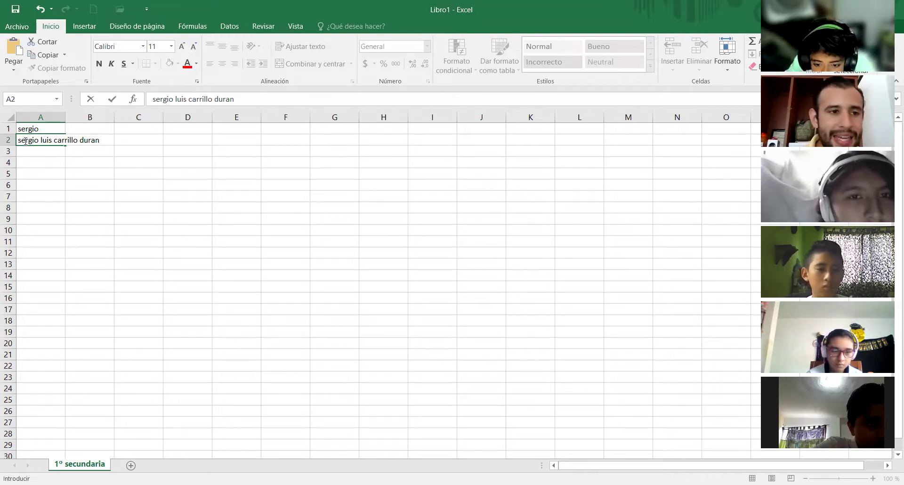
# - Enter the student's full name, with middle name and both surnames, in cell A2
pyautogui.press('Return')
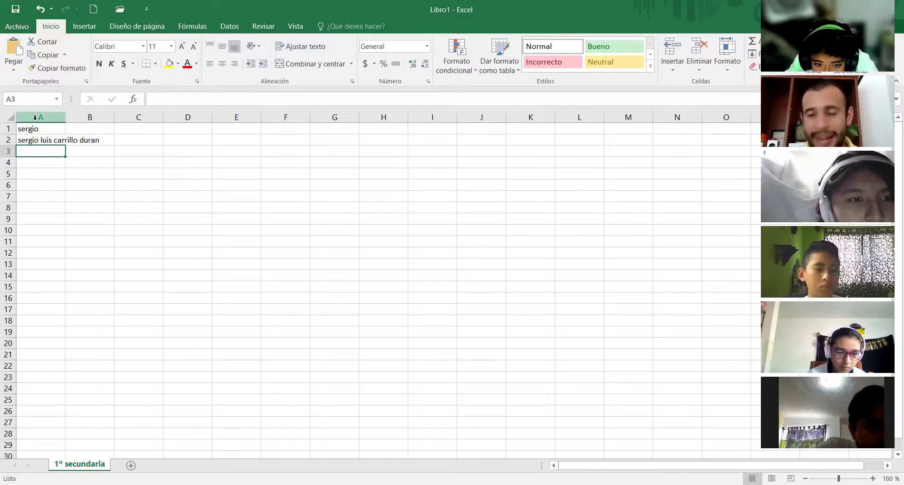
# - Enter the role 'maestro' in B2 beside the full name, then check A2's contents
pyautogui.click(88, 136)
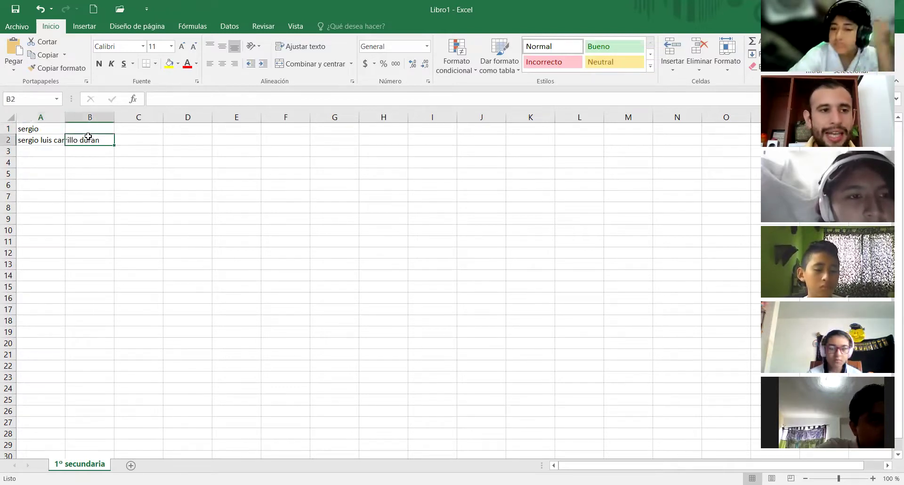
pyautogui.write('maestro')
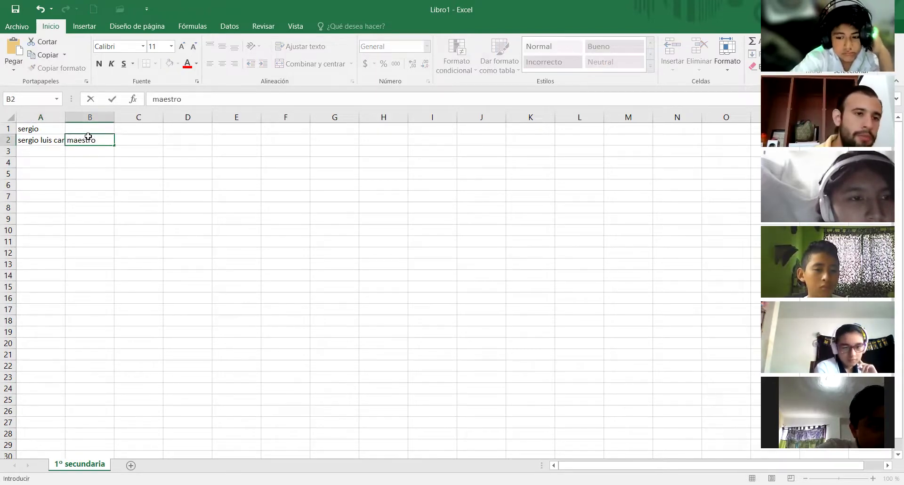
pyautogui.press('Return')
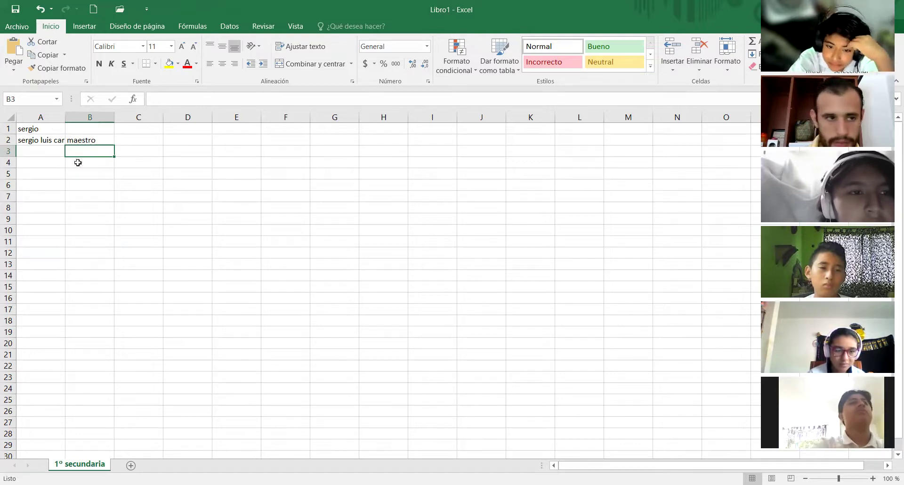
pyautogui.click(49, 141)
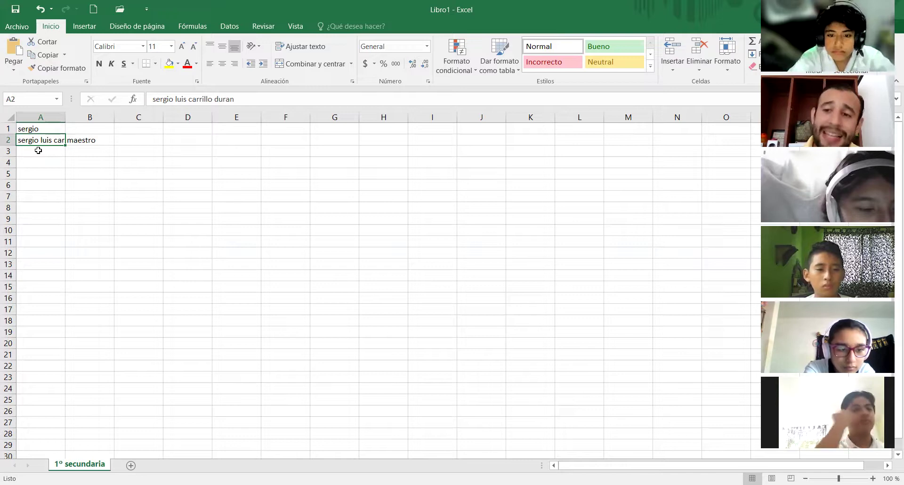
# - Type the subject word 'infñormatica' into cell A3, correcting typos along the way
pyautogui.click(38, 150)
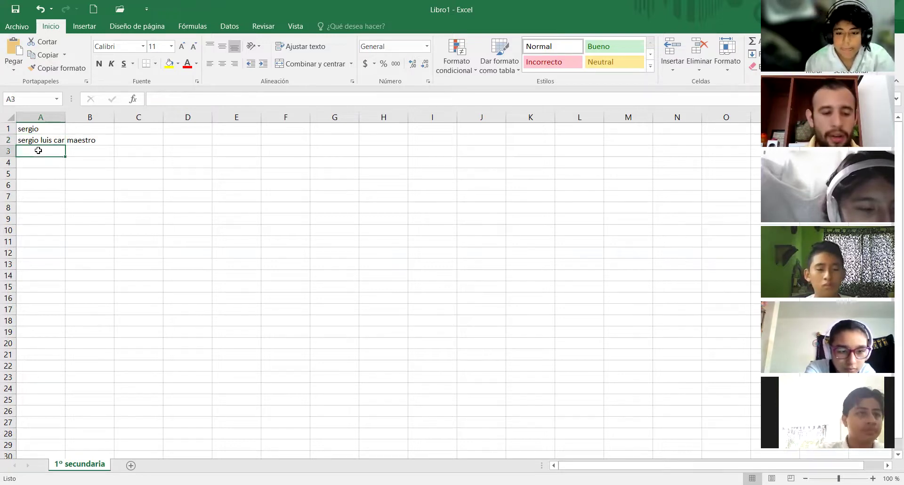
pyautogui.write('info')
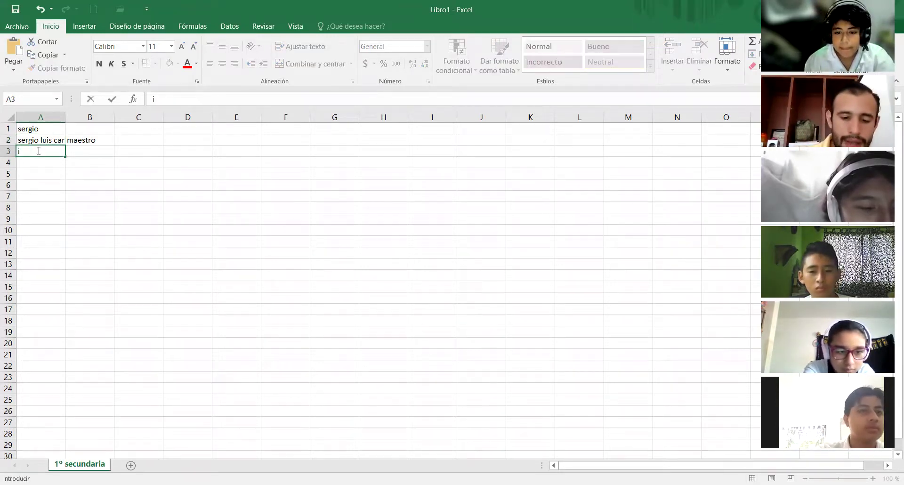
pyautogui.press('BackSpace')
pyautogui.press('BackSpace')
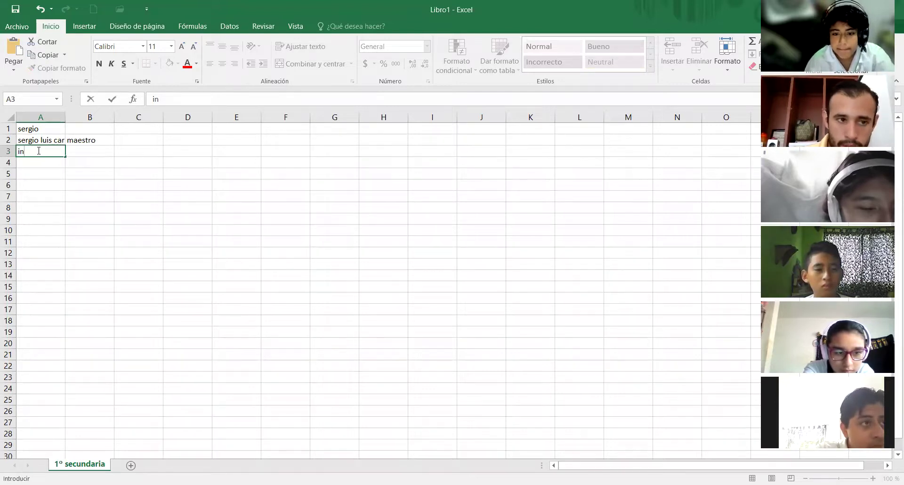
pyautogui.write('fo')
pyautogui.press('BackSpace')
pyautogui.press('BackSpace')
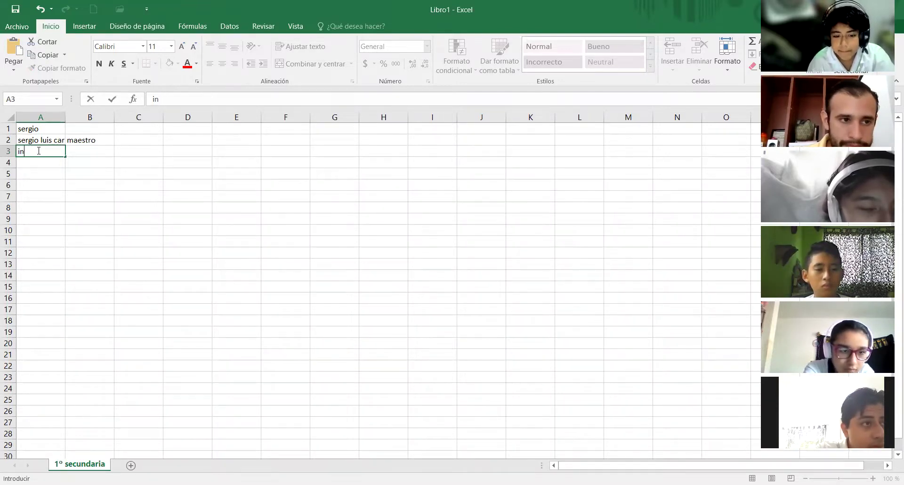
pyautogui.write('fñorm')
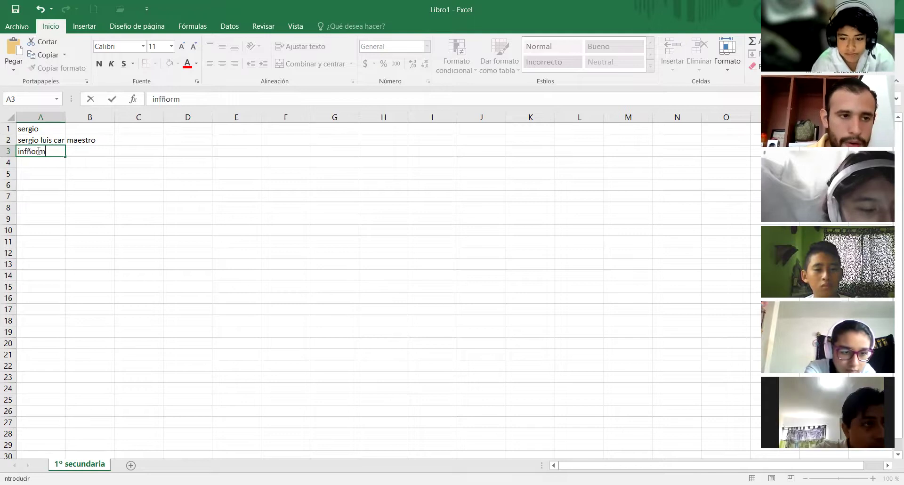
pyautogui.write('atica')
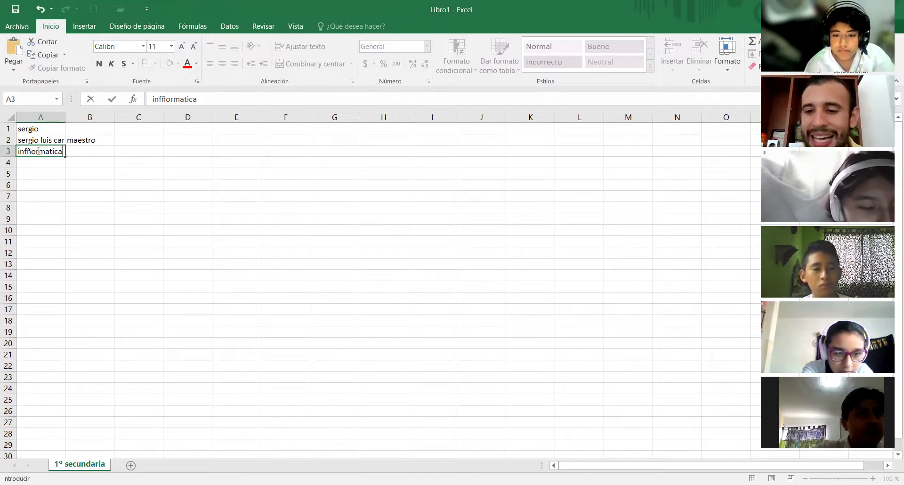
pyautogui.press('Return')
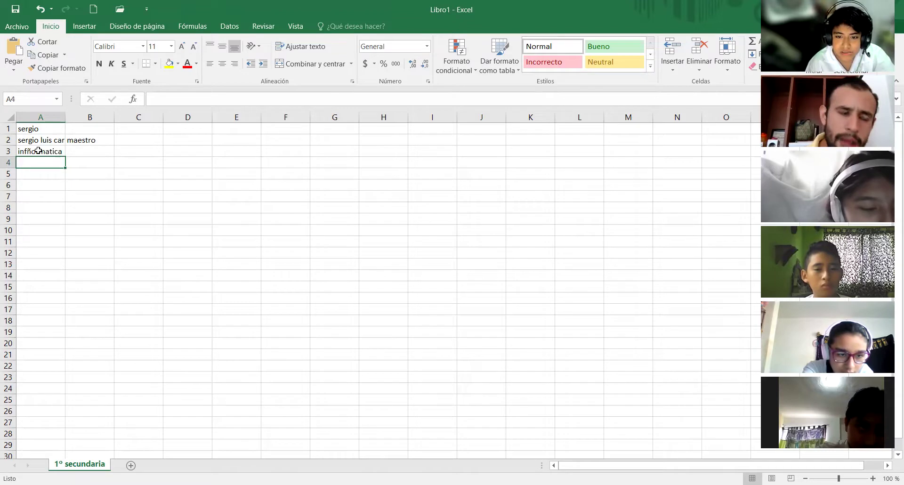
# - Enter the person's two-word name in cell A4 and move right to B4
pyautogui.write('l')
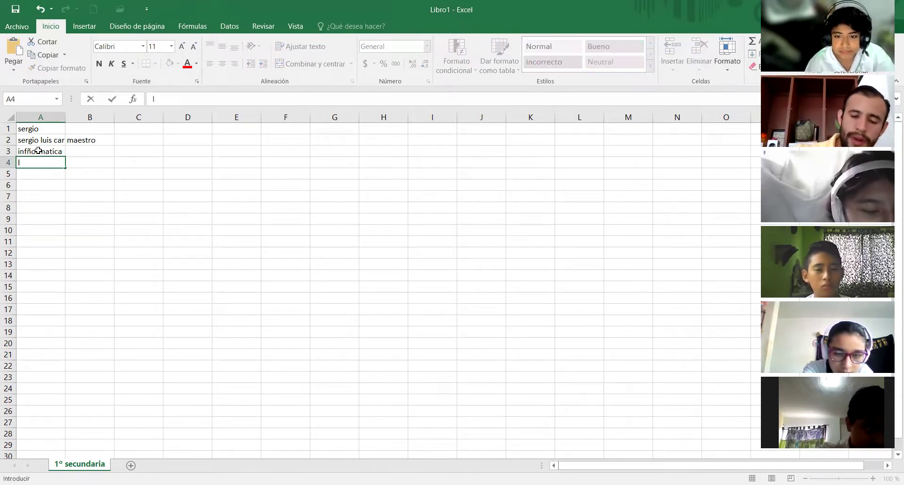
pyautogui.press('BackSpace')
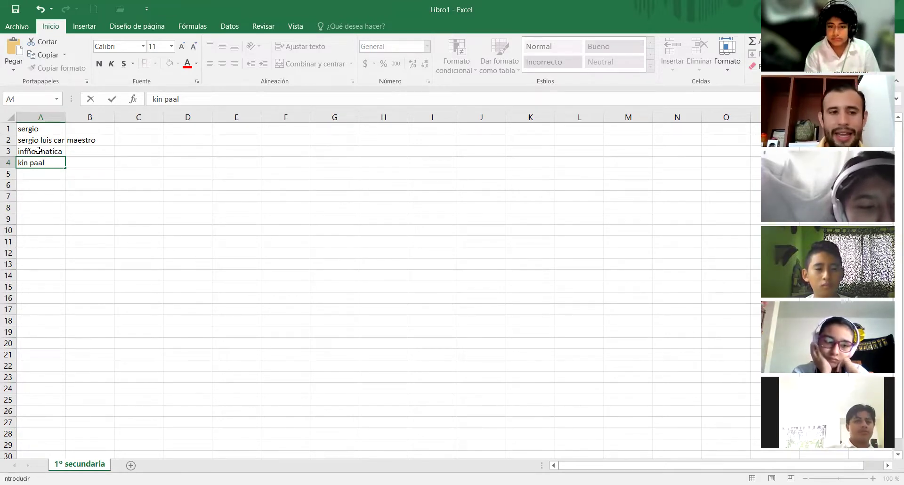
pyautogui.press('Tab')
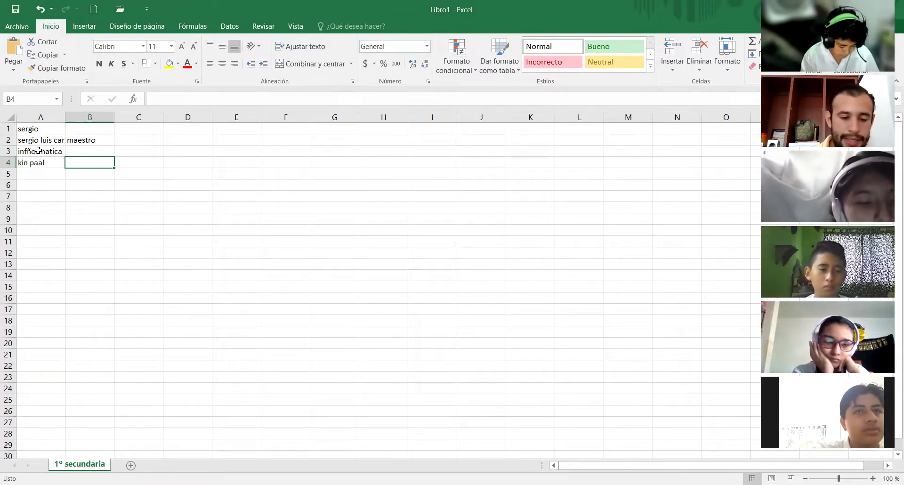
# - Enter 'alumnos' in B4, then clear it and retype it as 'alumno'
pyautogui.write('alumnos')
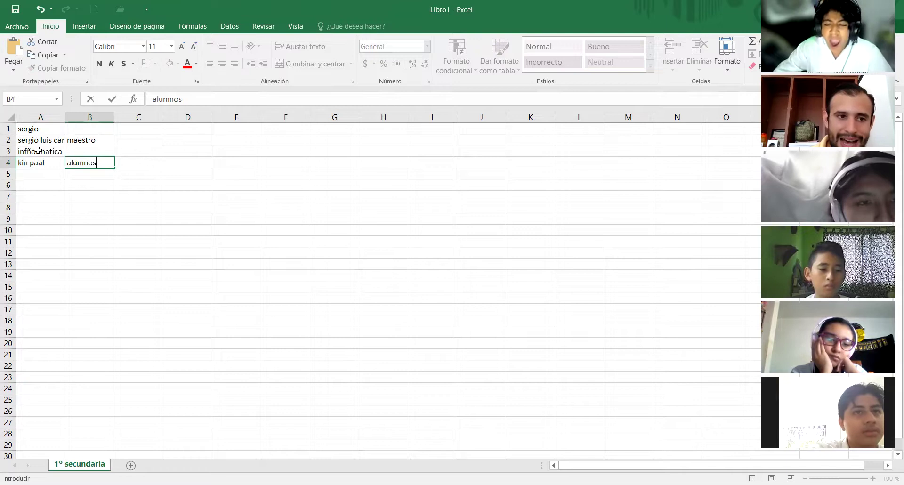
pyautogui.press('Return')
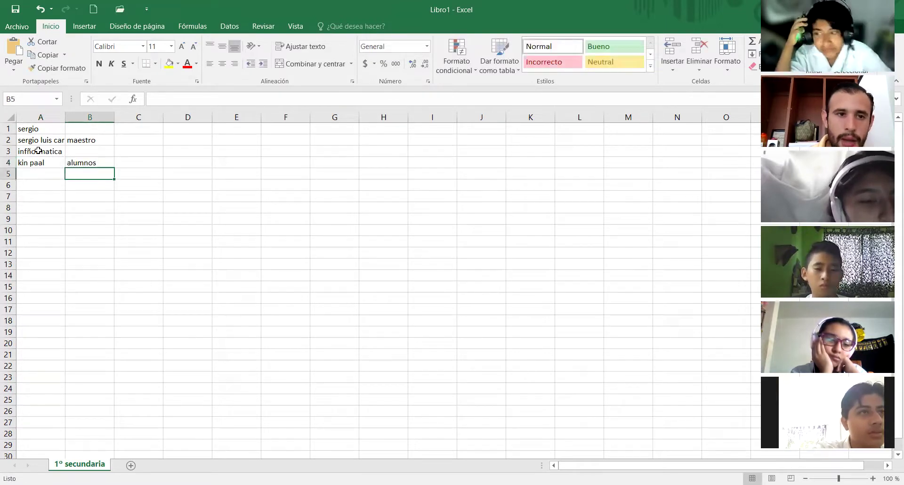
pyautogui.press('Up')
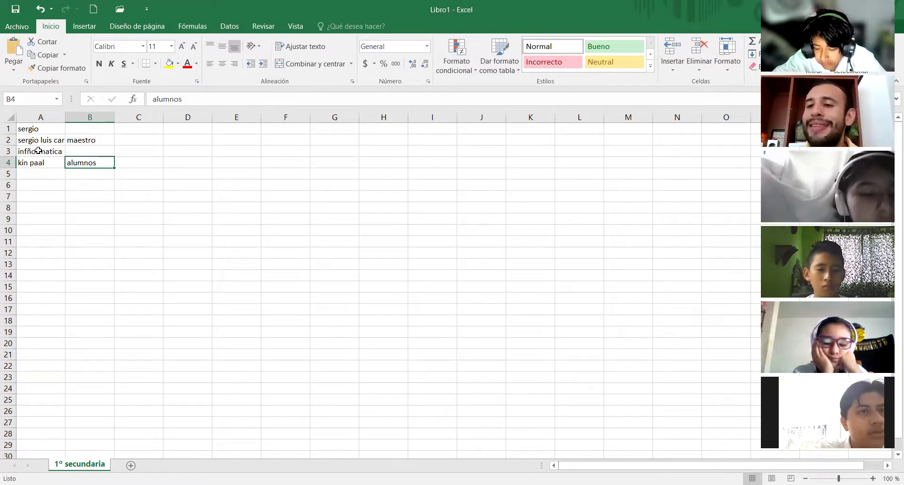
pyautogui.press('Delete')
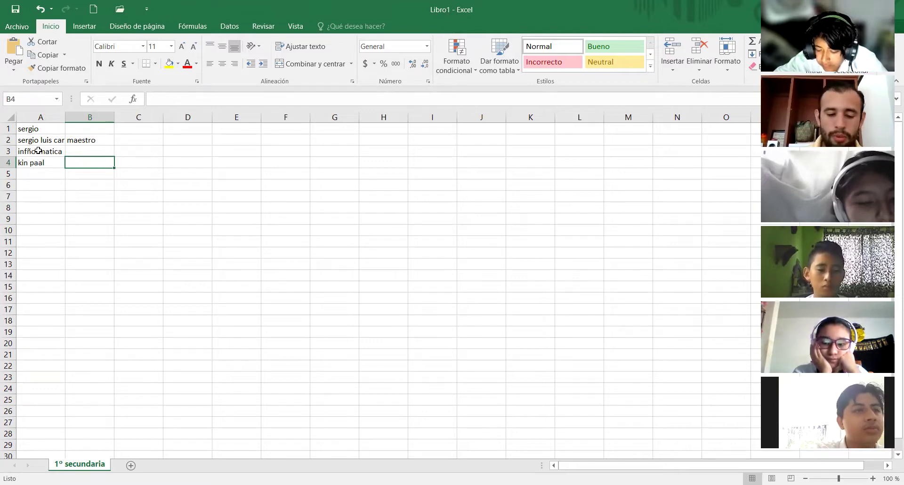
pyautogui.write('alum,noi')
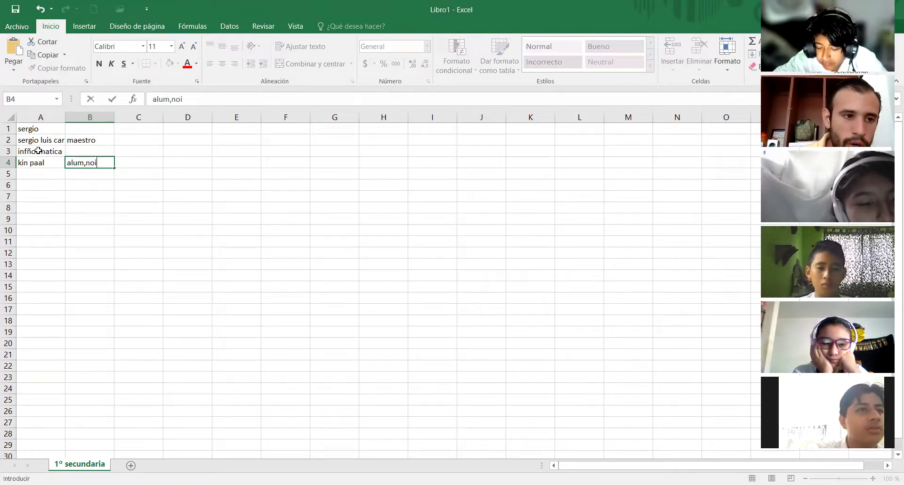
pyautogui.press('BackSpace')
pyautogui.press('BackSpace')
pyautogui.press('BackSpace')
pyautogui.press('BackSpace')
pyautogui.write('no')
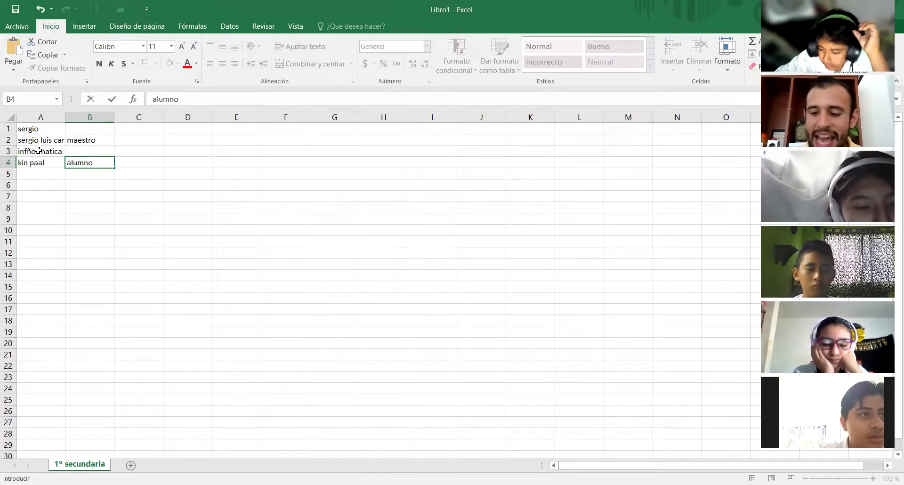
pyautogui.press('alt')
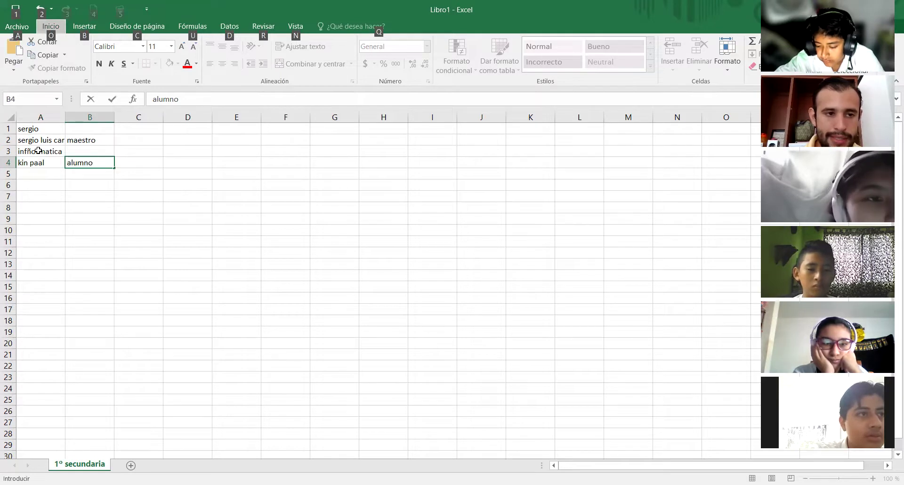
# - Make B4 read 'alumno' with the student's first name on a second line
pyautogui.click(104, 160)
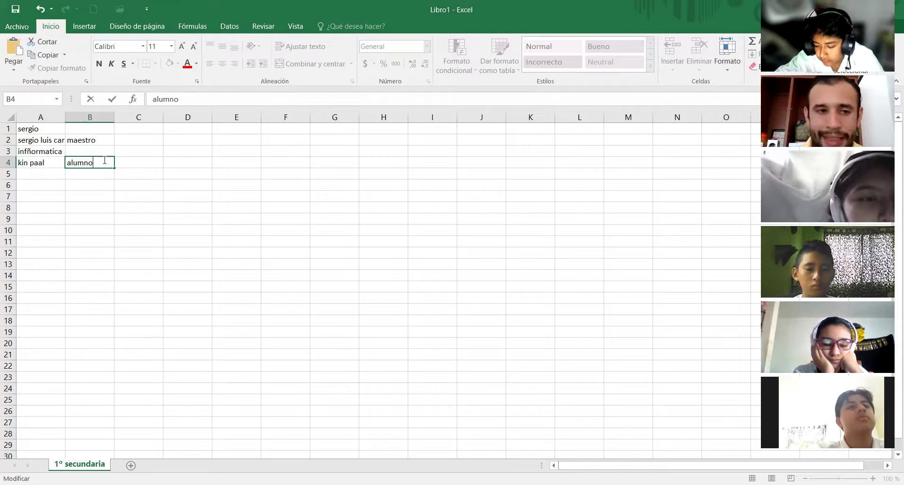
pyautogui.press('Escape')
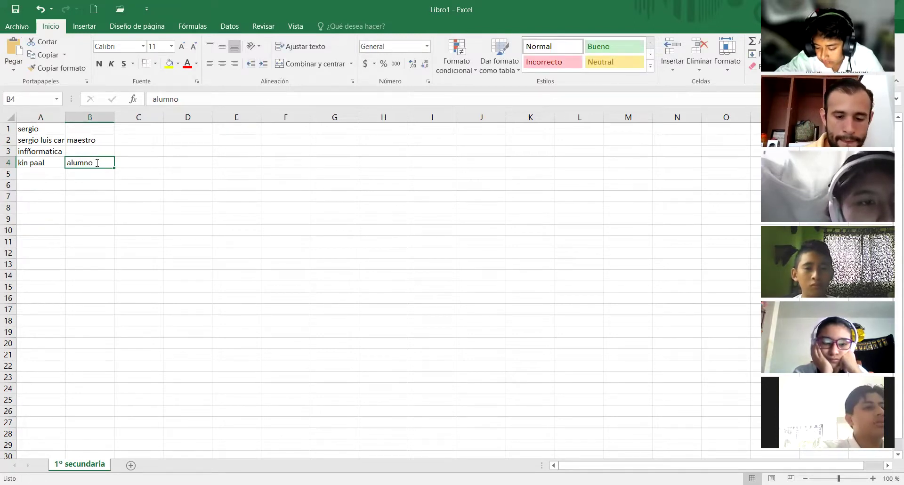
pyautogui.write('alumno')
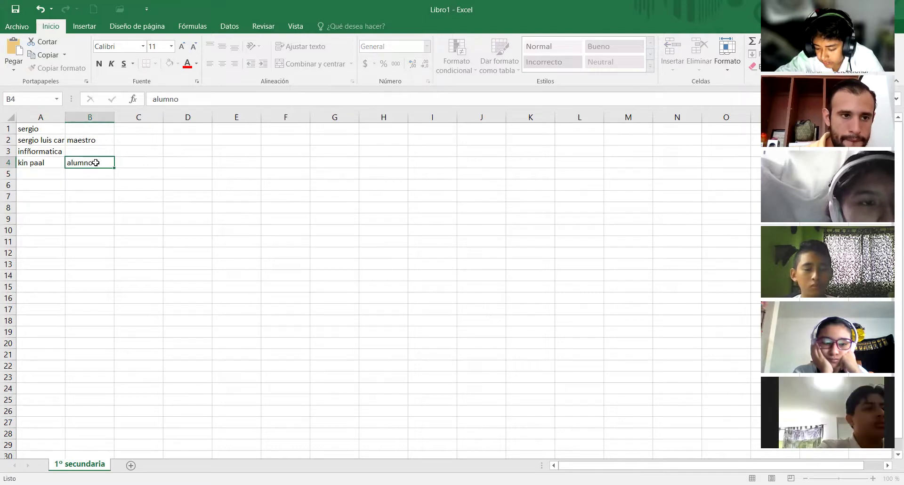
pyautogui.press('BackSpace')
pyautogui.write('i')
pyautogui.hotkey('alt', 'Return')
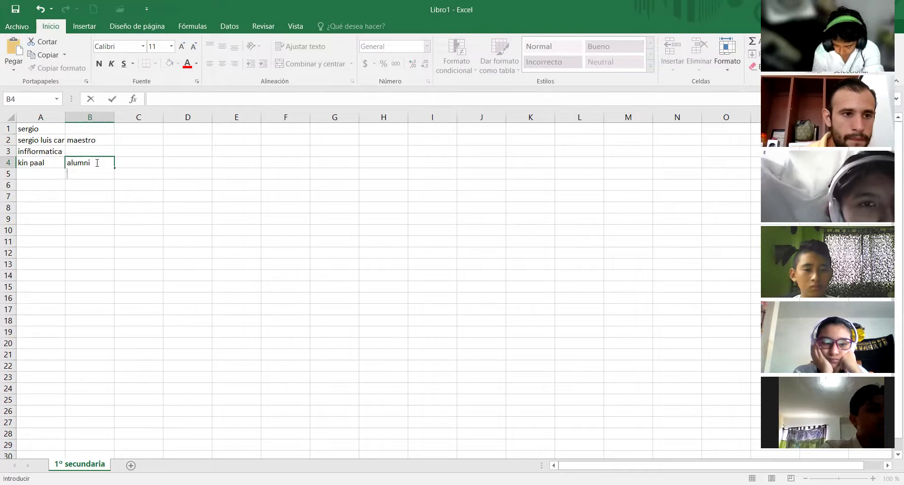
pyautogui.press('BackSpace')
pyautogui.press('BackSpace')
pyautogui.press('BackSpace')
pyautogui.press('BackSpace')
pyautogui.write('mno')
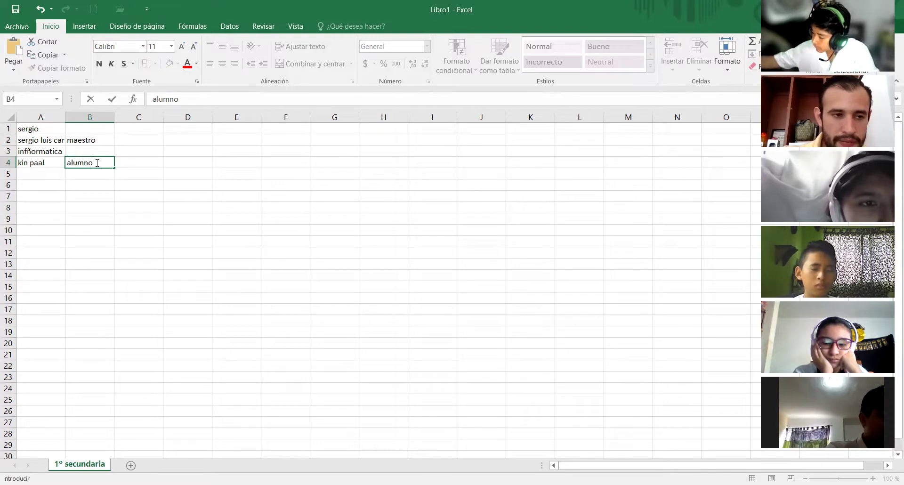
pyautogui.press('Escape')
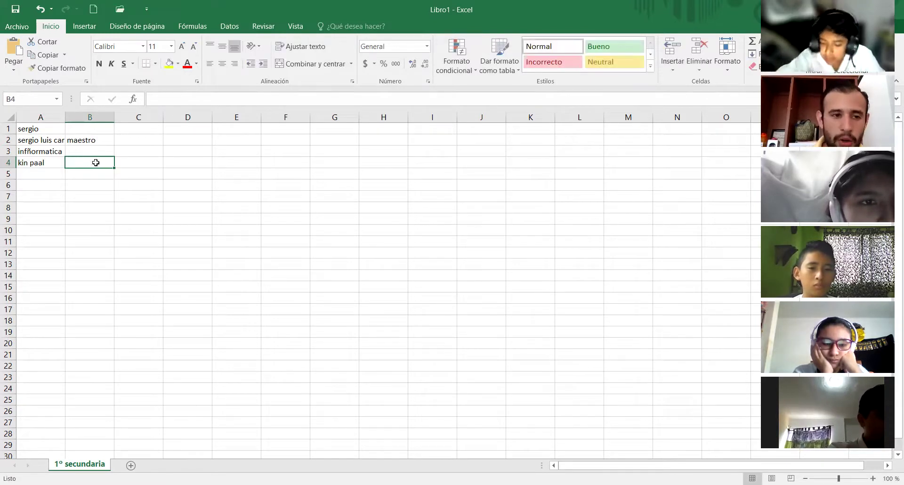
pyautogui.write('a')
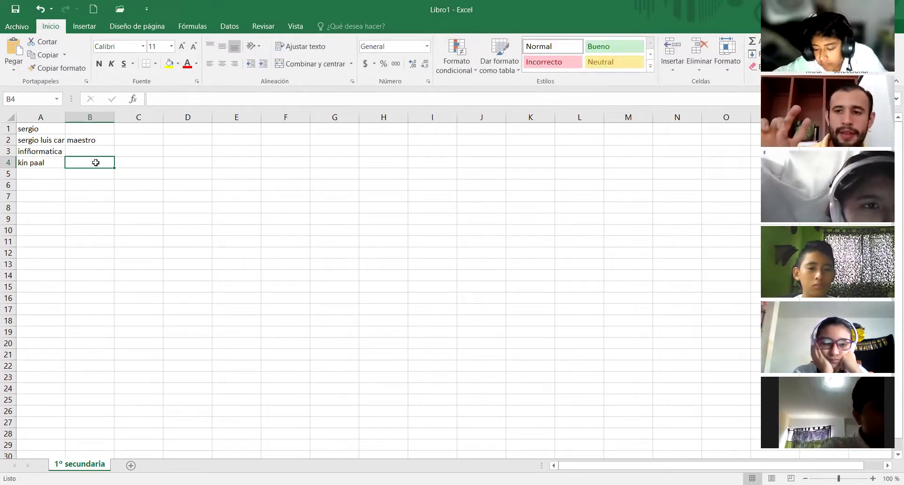
pyautogui.write('lumno ')
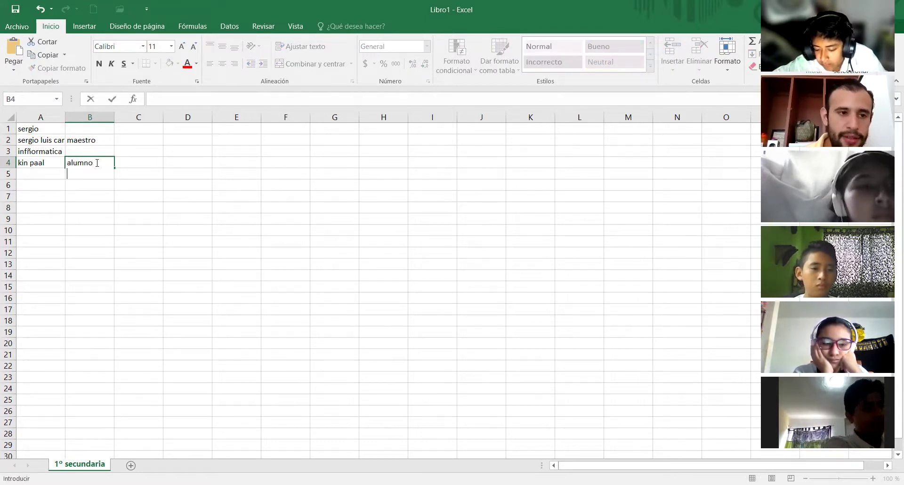
pyautogui.write('ernesto')
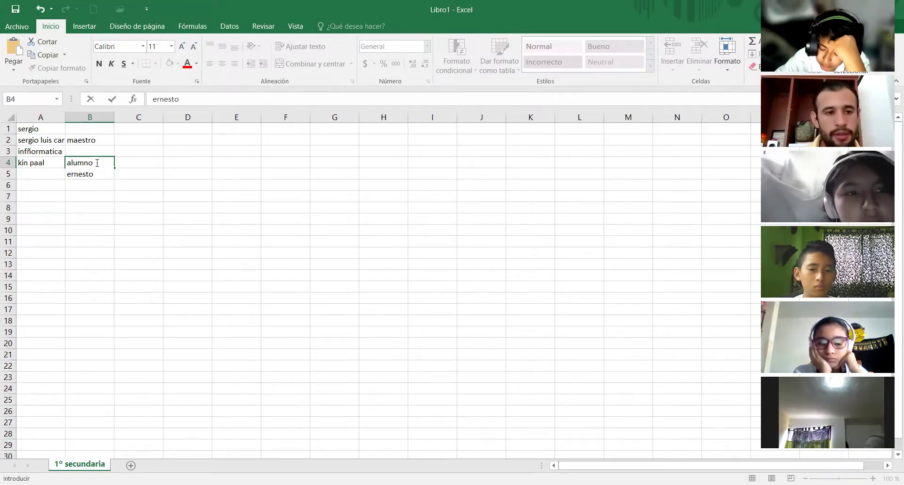
pyautogui.press('Return')
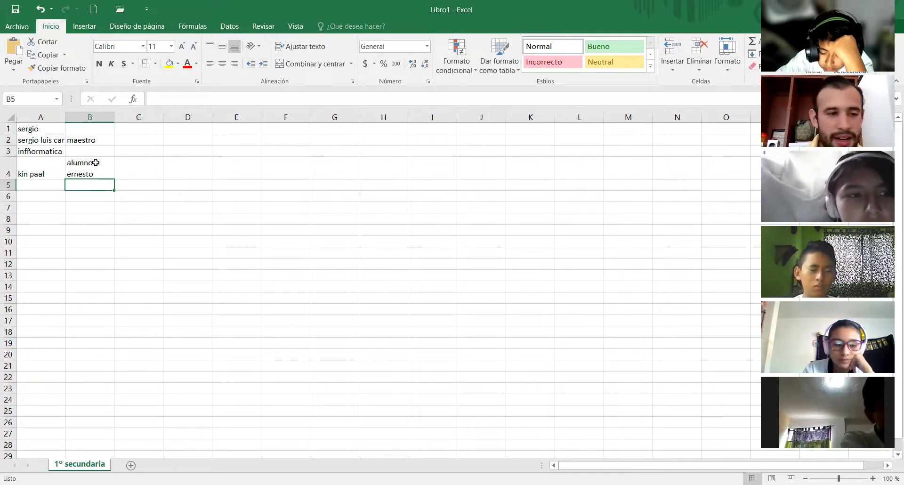
pyautogui.click(96, 162)
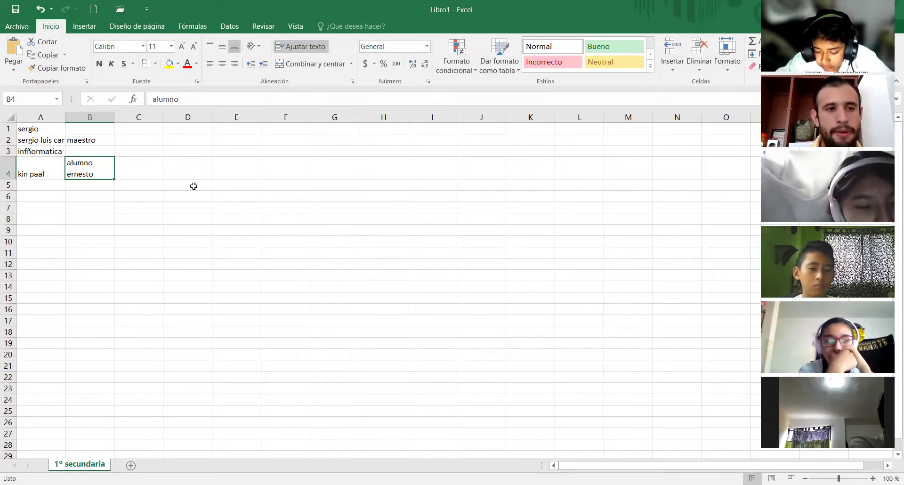
pyautogui.click(137, 201)
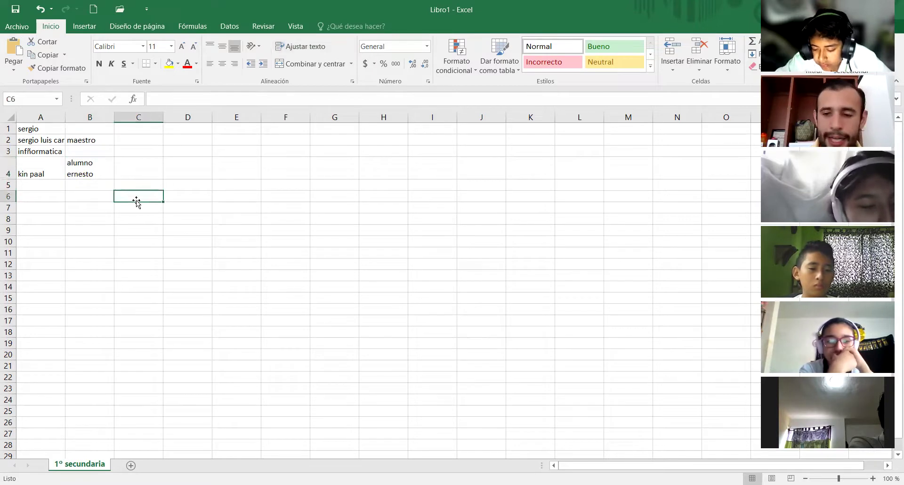
# - Enter the date 01/01/2021 in A5 and verify it's stored with the Fecha format
pyautogui.click(31, 185)
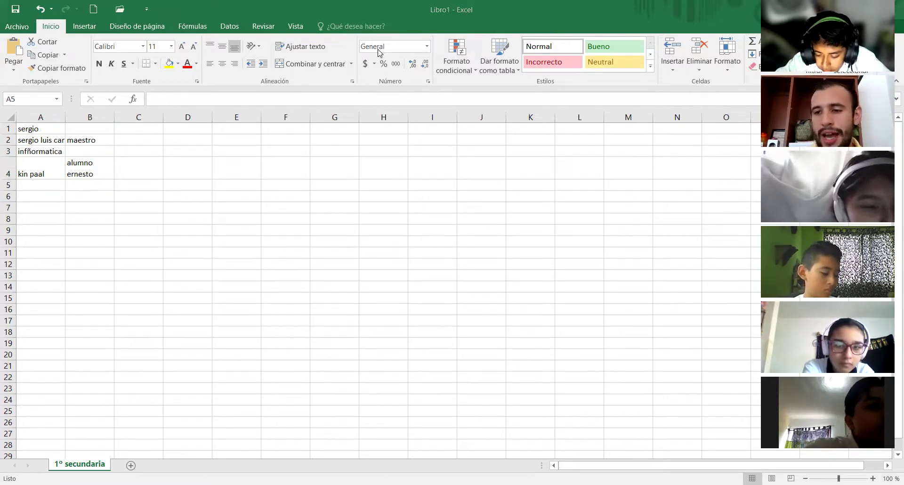
pyautogui.click(36, 182)
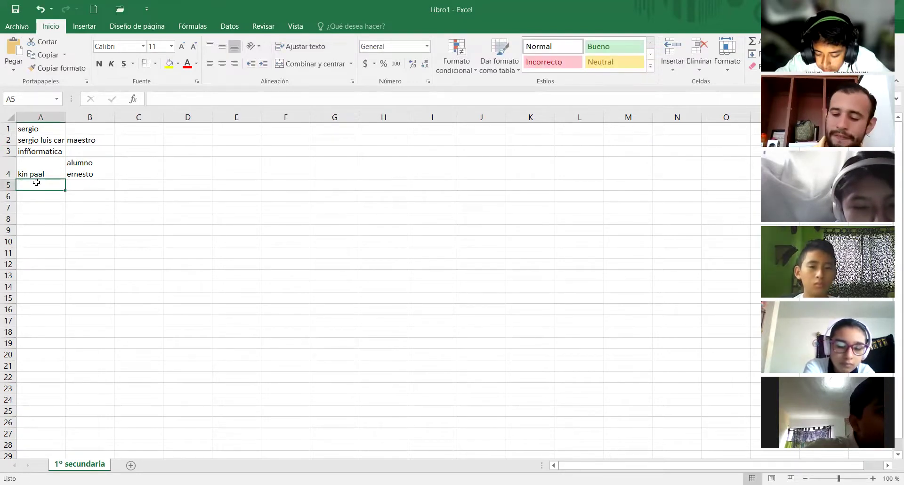
pyautogui.write('01')
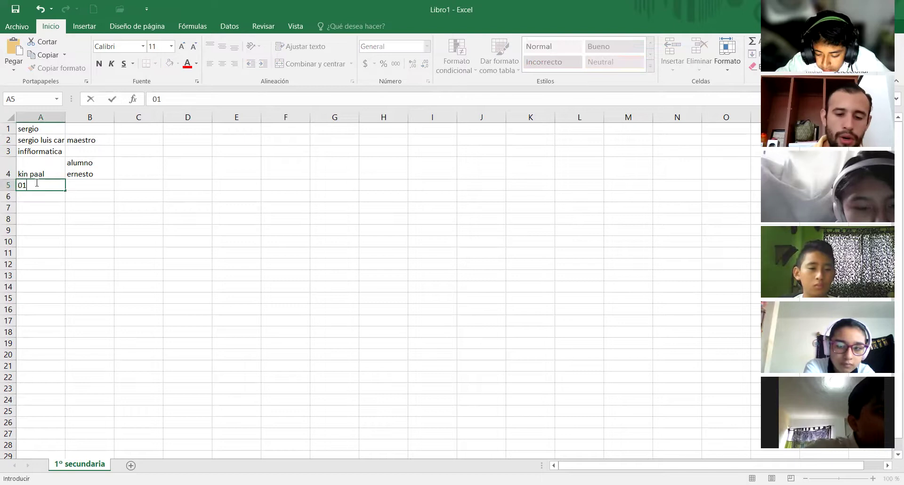
pyautogui.write('/')
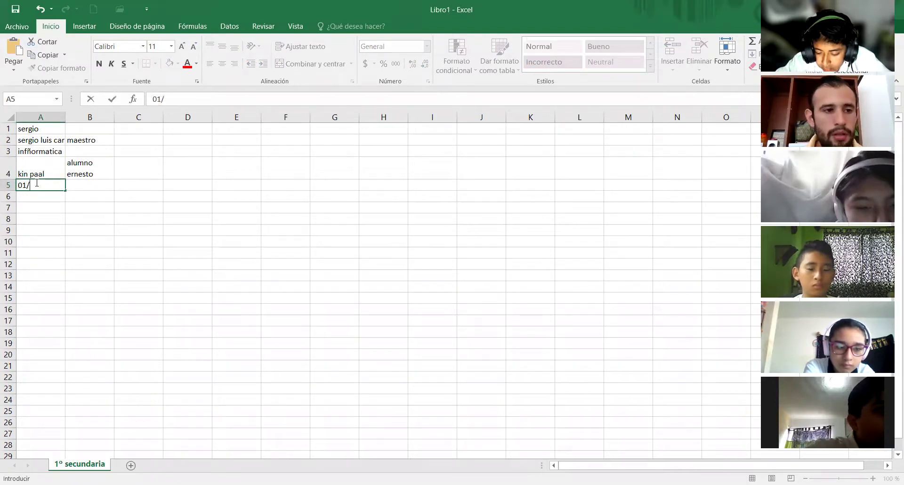
pyautogui.write('01')
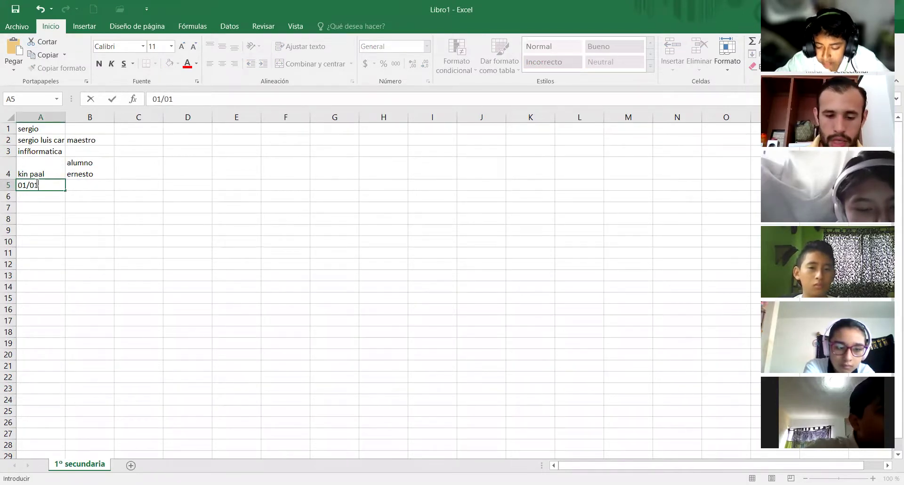
pyautogui.write('/2021')
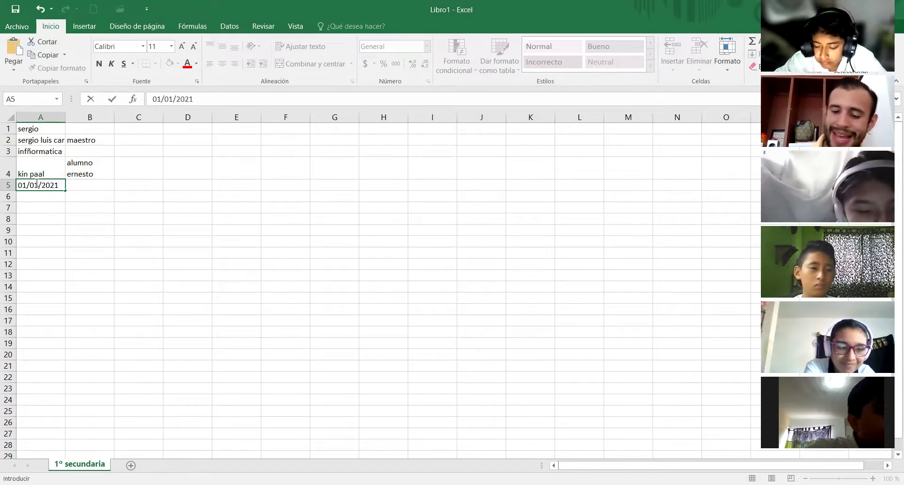
pyautogui.press('Return')
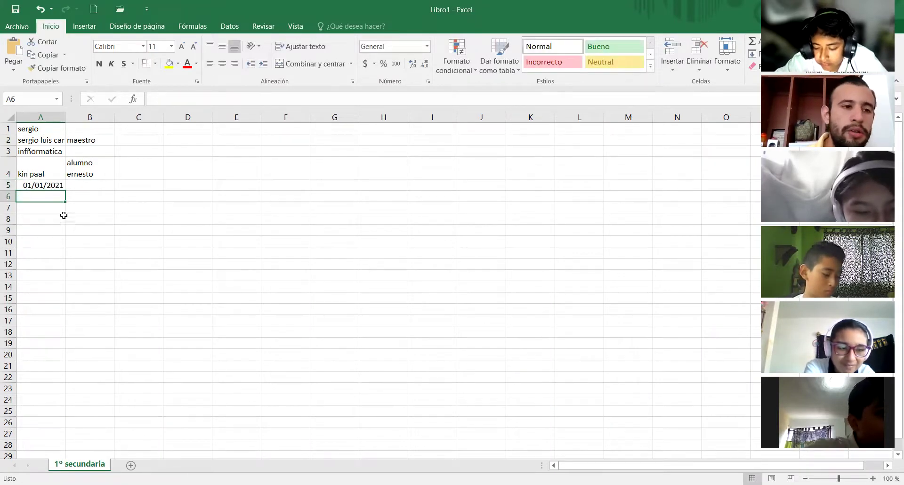
pyautogui.click(42, 184)
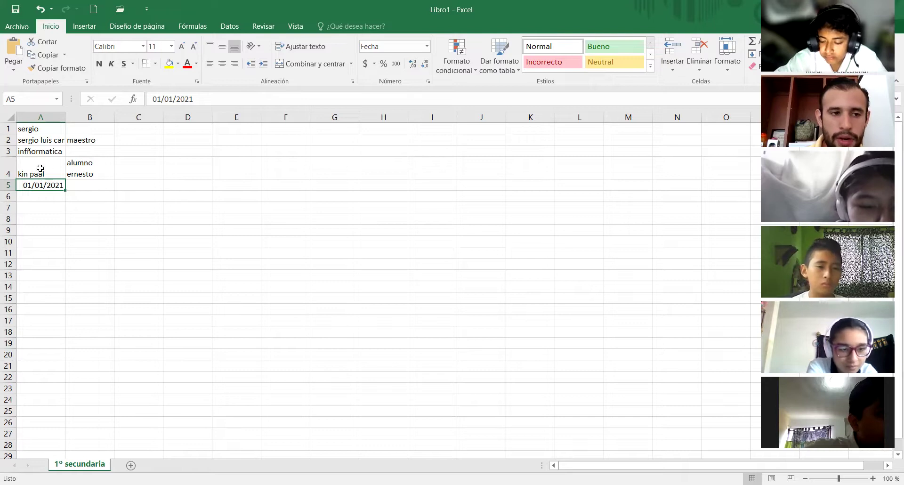
pyautogui.click(39, 201)
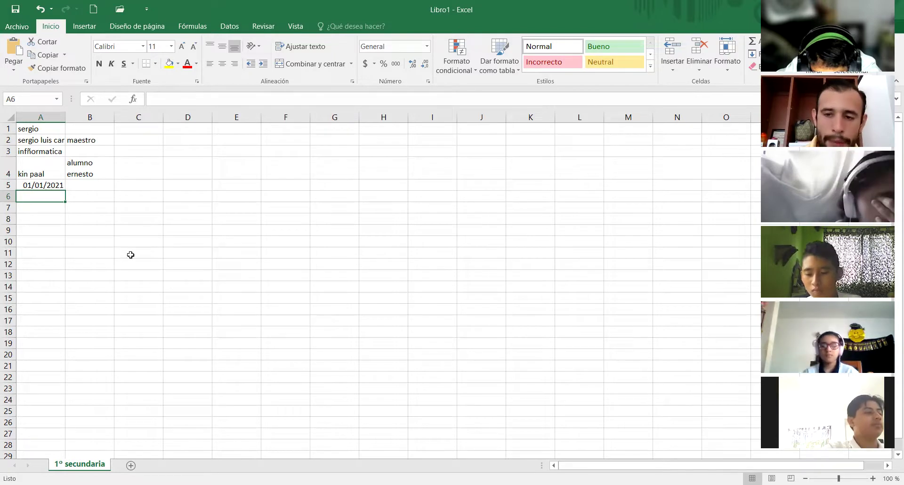
pyautogui.click(32, 129)
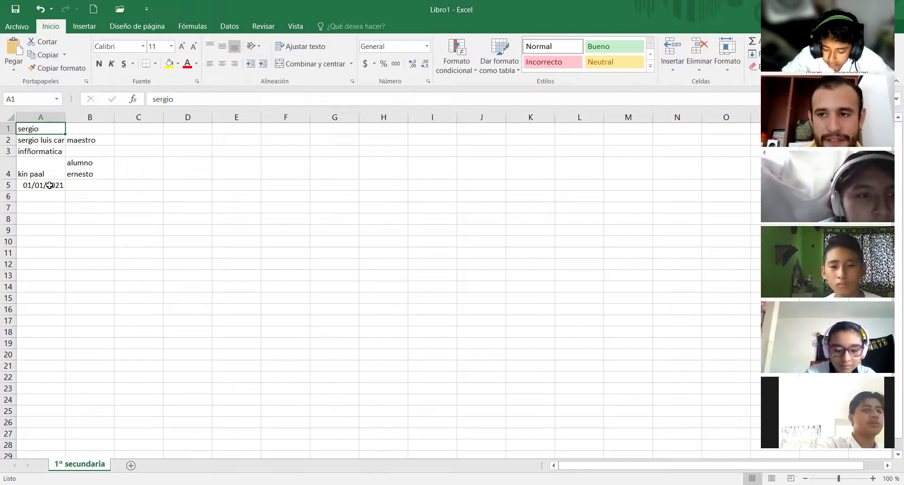
# - Replace the lowercase first letter of the A1 name with a capital S
pyautogui.click(42, 152)
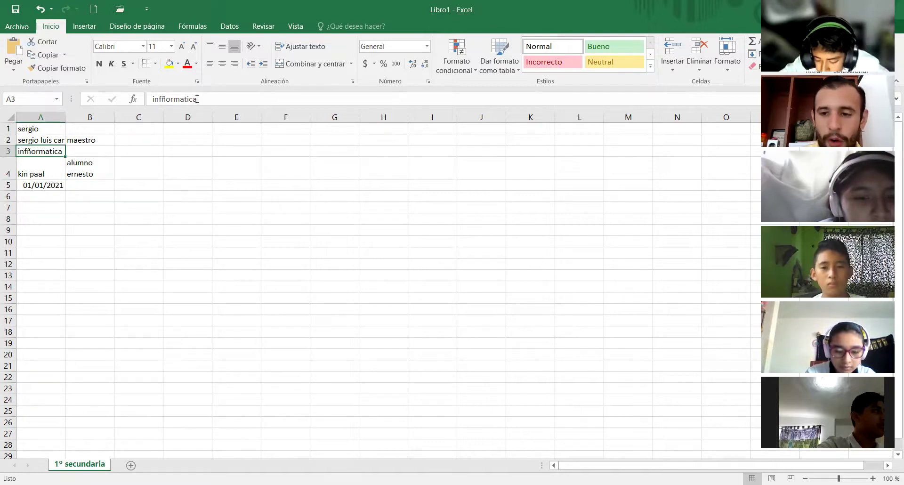
pyautogui.click(34, 128)
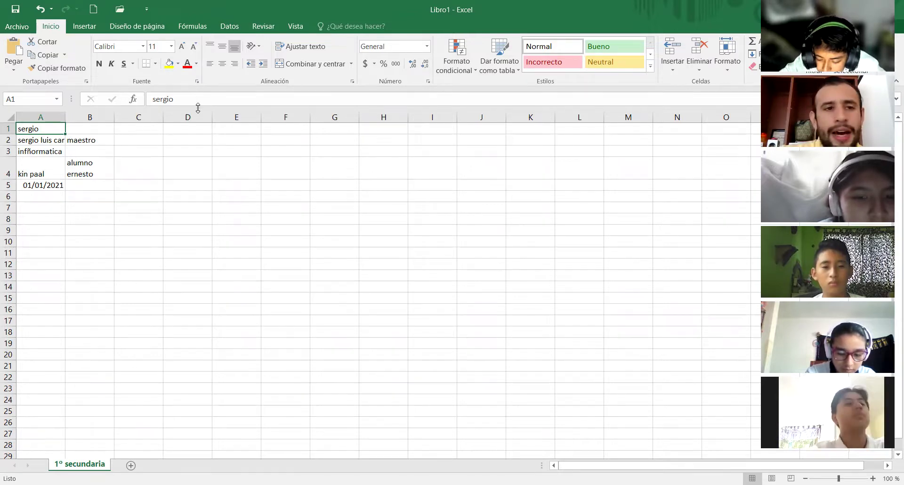
pyautogui.click(156, 98)
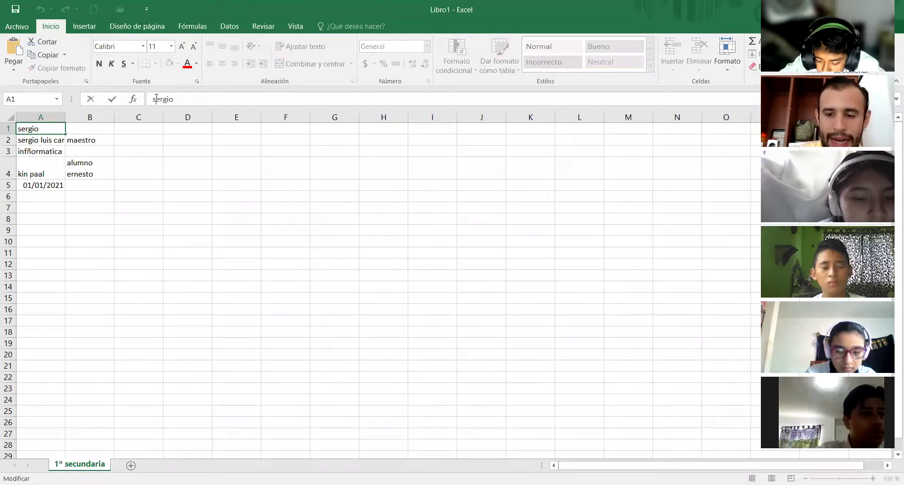
pyautogui.press('BackSpace')
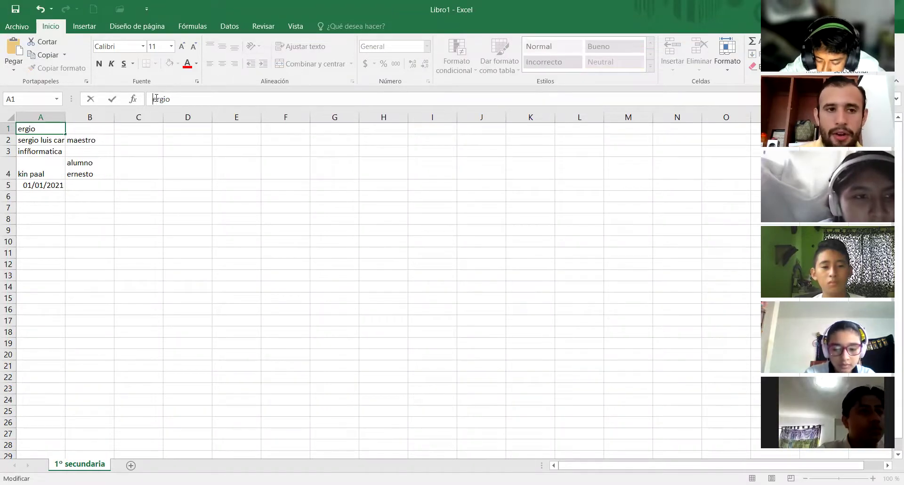
pyautogui.write('S')
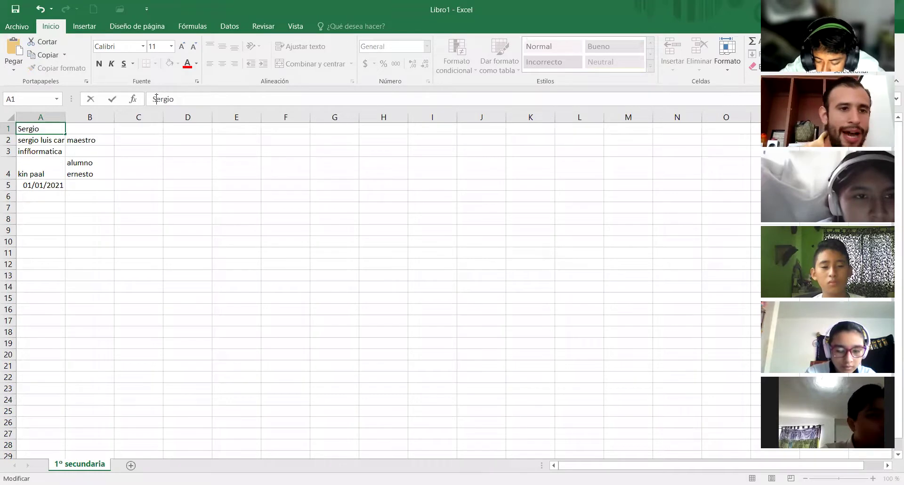
pyautogui.press('Return')
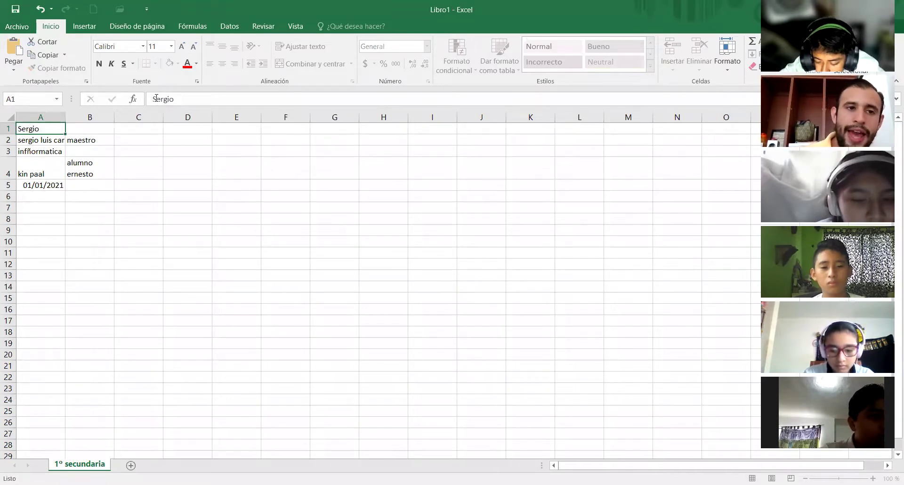
pyautogui.click(49, 131)
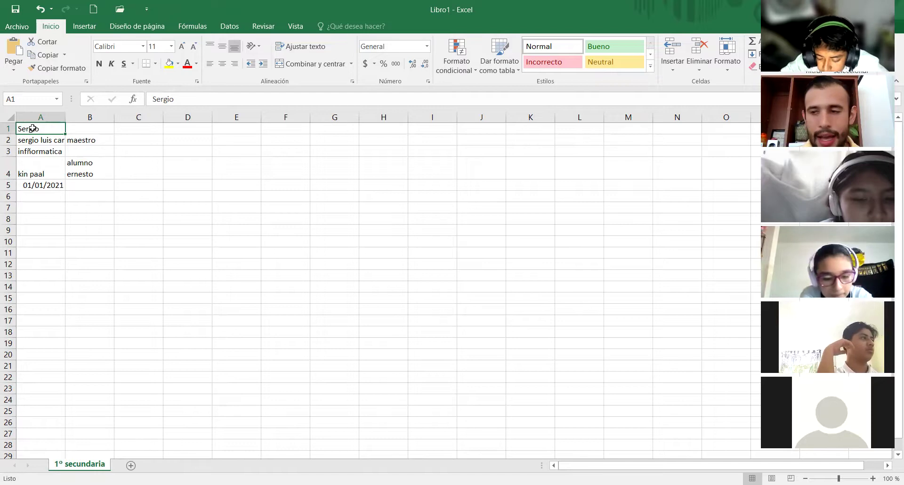
# - Change the second letter of the name in A1 to a capital E
pyautogui.doubleClick(34, 128)
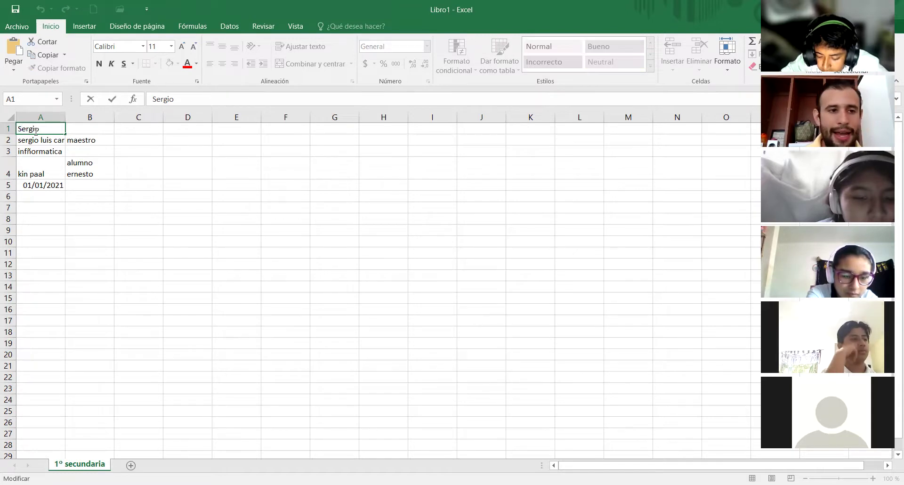
pyautogui.press('BackSpace')
pyautogui.write('E')
pyautogui.press('Return')
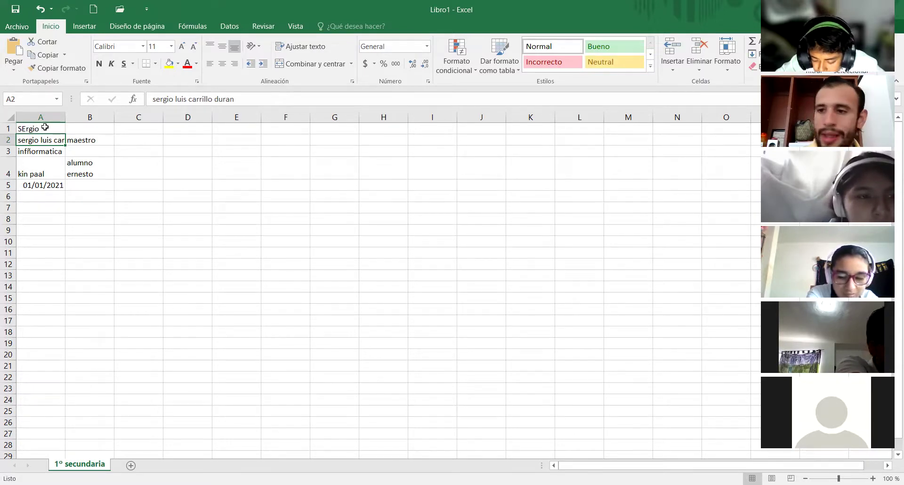
# - Rewrite the remaining letters of the A1 name in capitals, discarding the AutoComplete suggestion
pyautogui.doubleClick(45, 128)
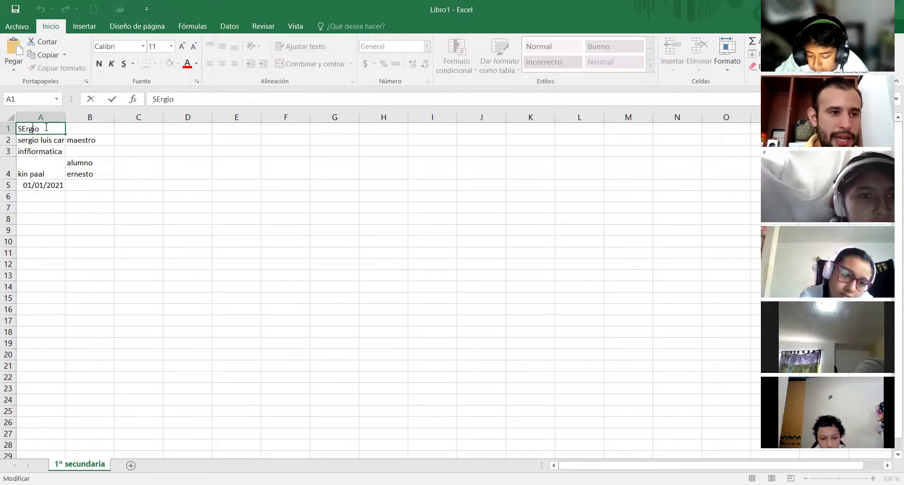
pyautogui.press('Delete')
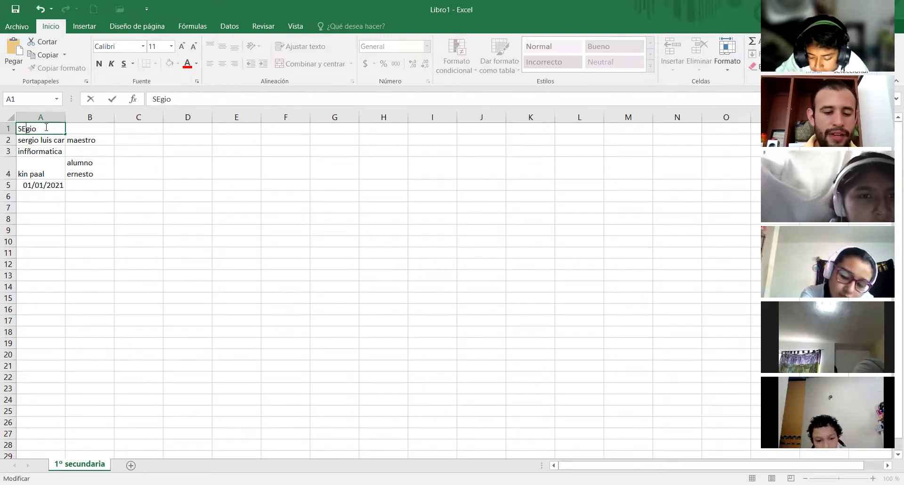
pyautogui.write('R')
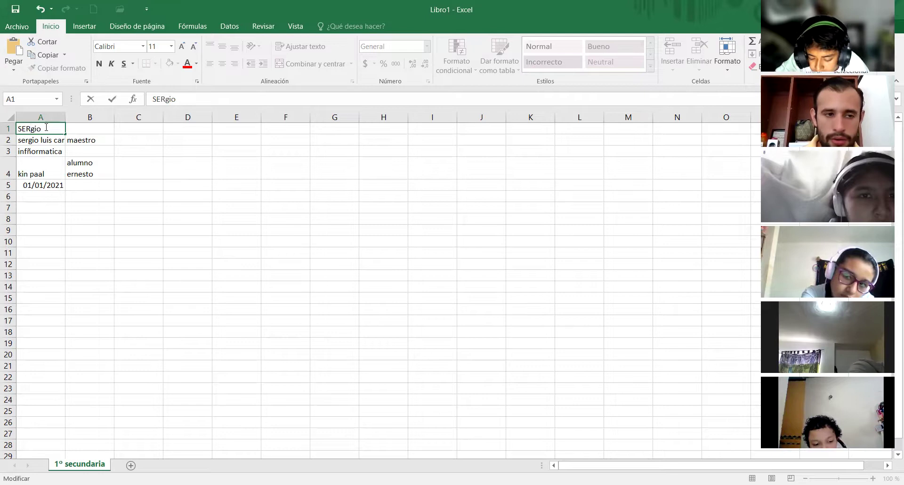
pyautogui.press('Delete')
pyautogui.press('Delete')
pyautogui.press('Delete')
pyautogui.write('gio')
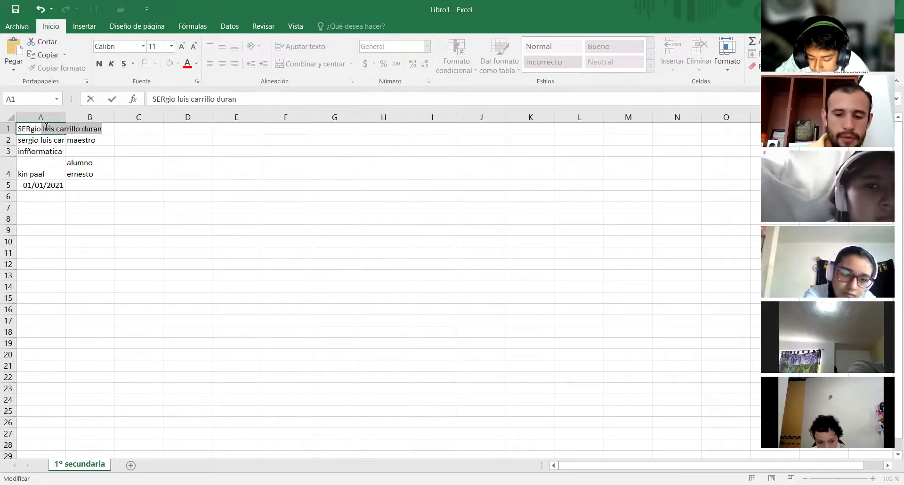
pyautogui.press('BackSpace')
pyautogui.press('BackSpace')
pyautogui.press('BackSpace')
pyautogui.press('BackSpace')
pyautogui.write('GIO')
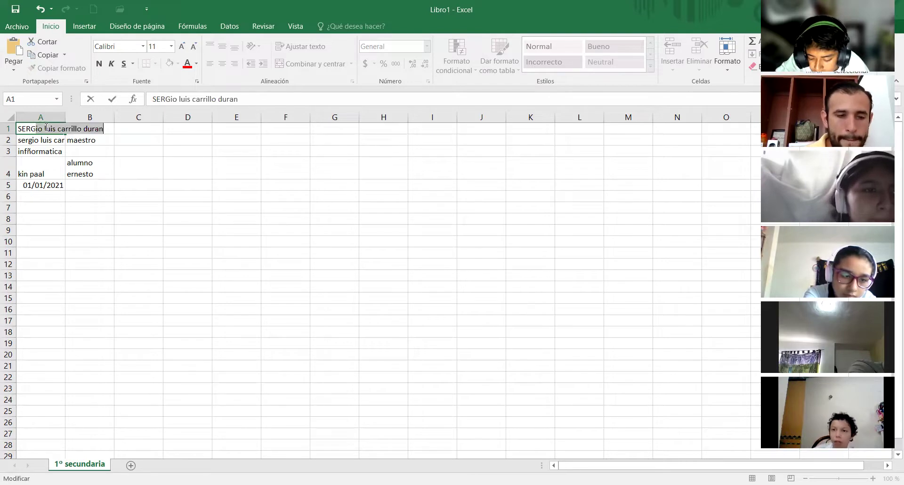
pyautogui.press('BackSpace')
pyautogui.press('Return')
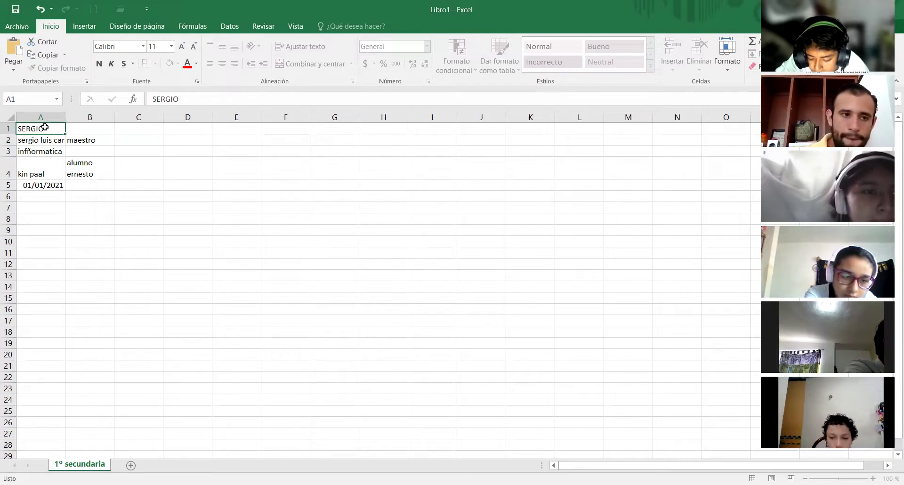
pyautogui.click(242, 265)
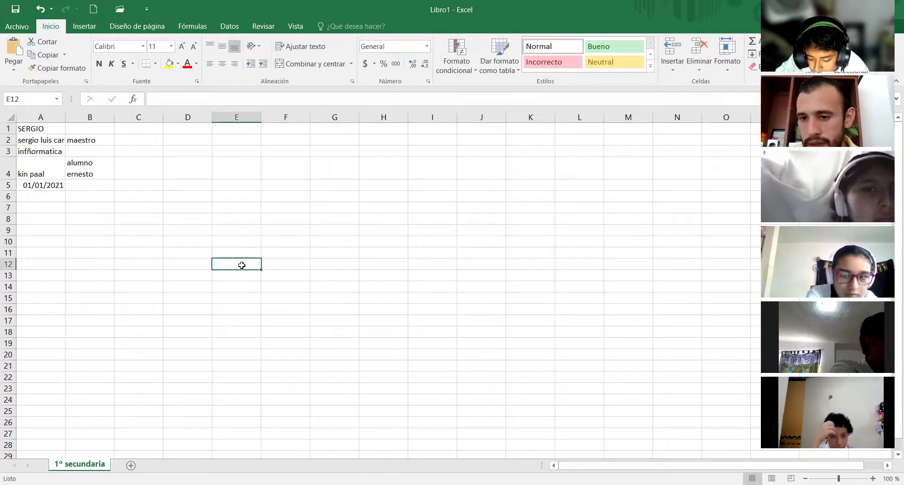
pyautogui.click(44, 218)
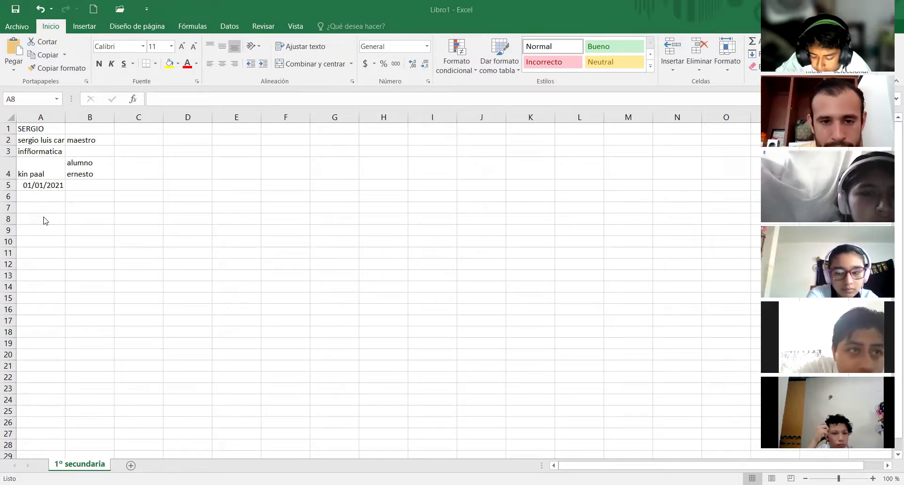
pyautogui.click(45, 220)
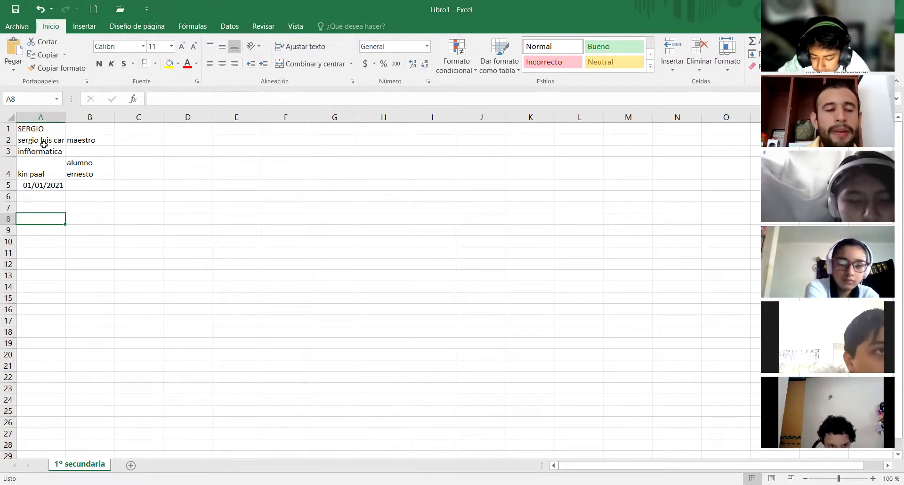
# - Enter the formula =siel in cell A8
pyautogui.write('=')
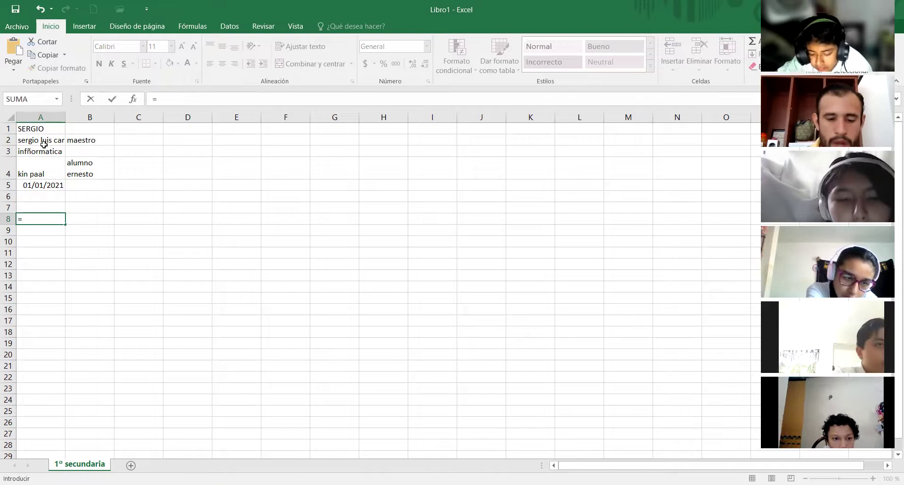
pyautogui.write('s')
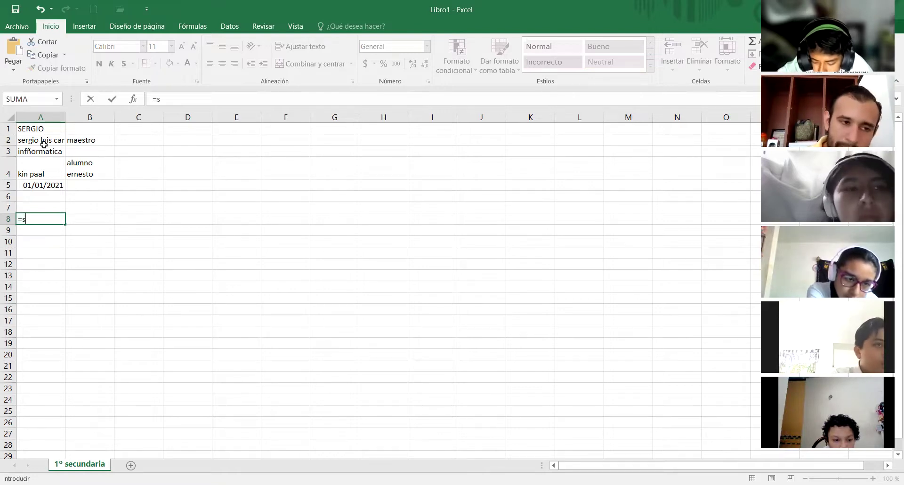
pyautogui.write('iel')
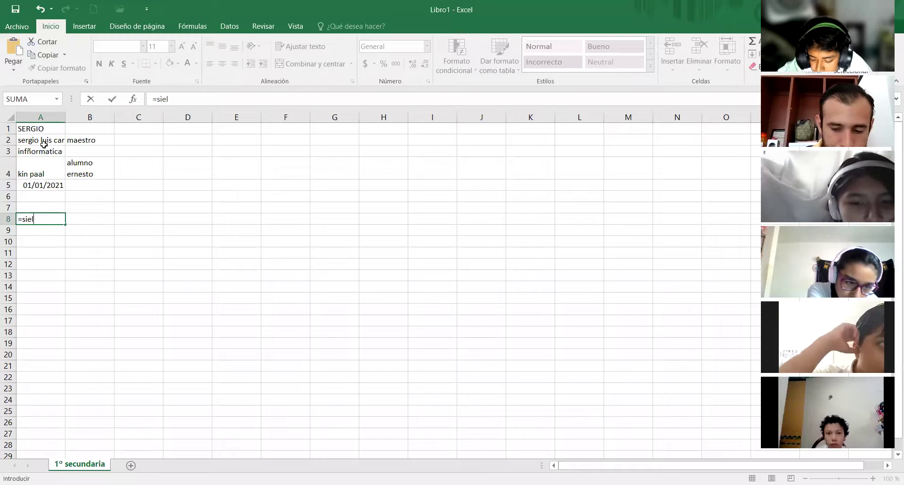
pyautogui.press('Return')
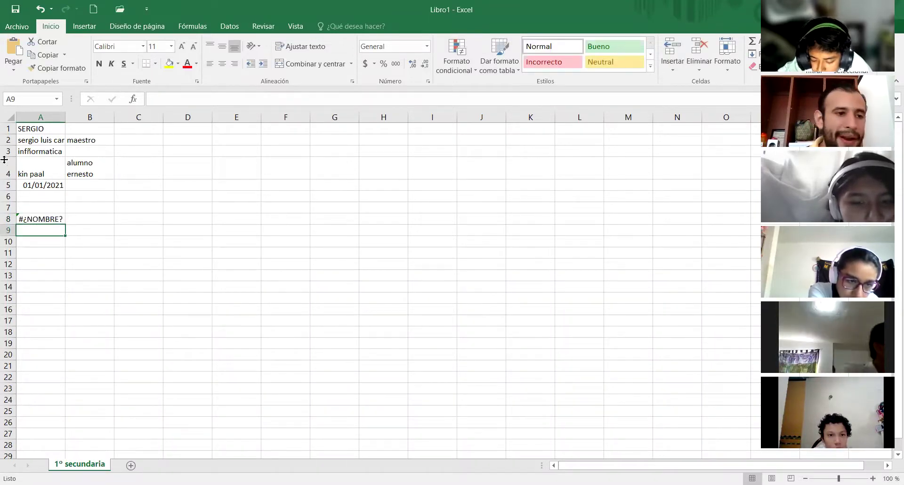
# - Inspect A8's =siel formula and error, then stop sharing the spreadsheet in the call
pyautogui.click(55, 216)
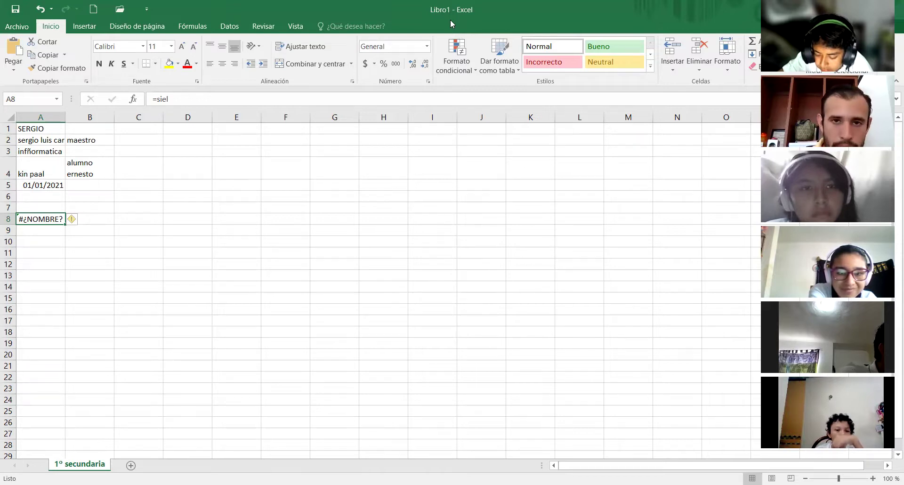
pyautogui.click(449, 19)
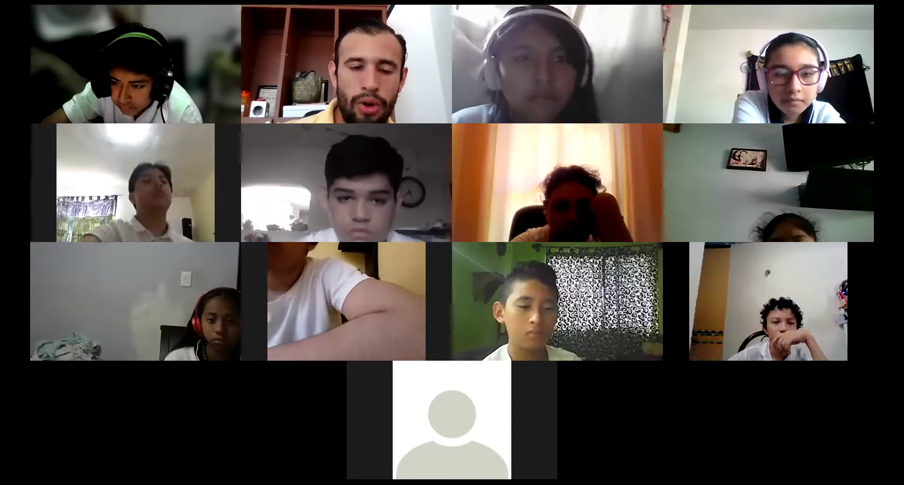